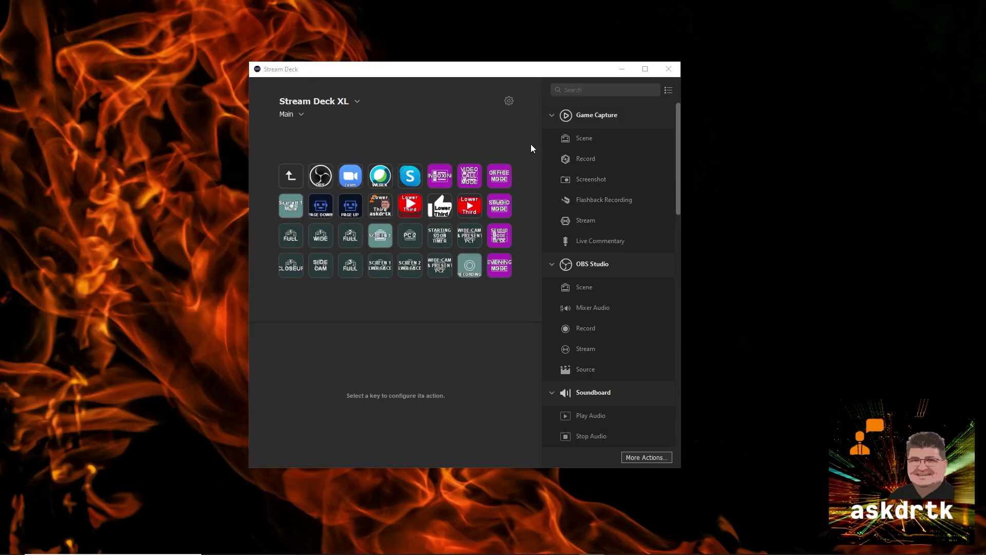
- From General preferences, check for updates and install the offered StreamDeck 5.0.0.14247 update
click(508, 102)
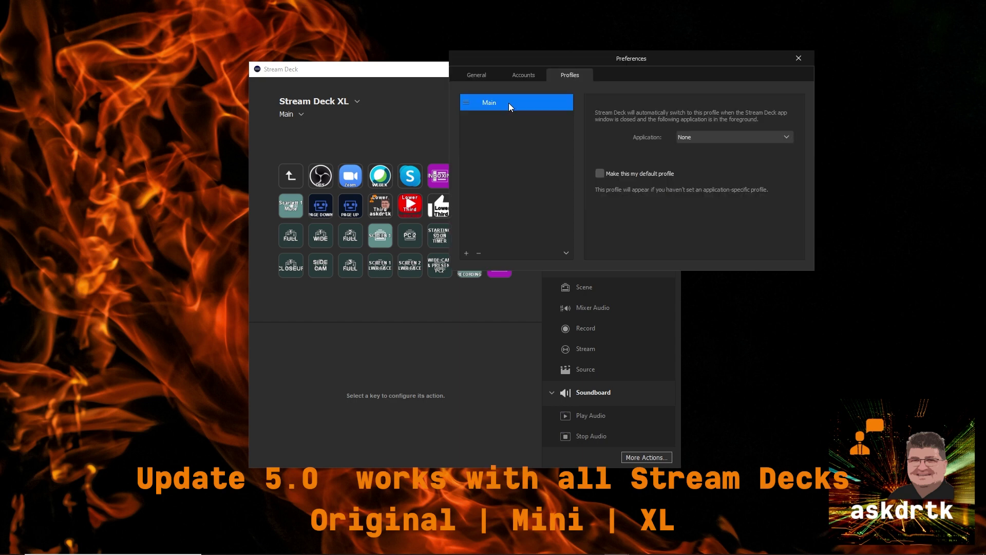
click(475, 76)
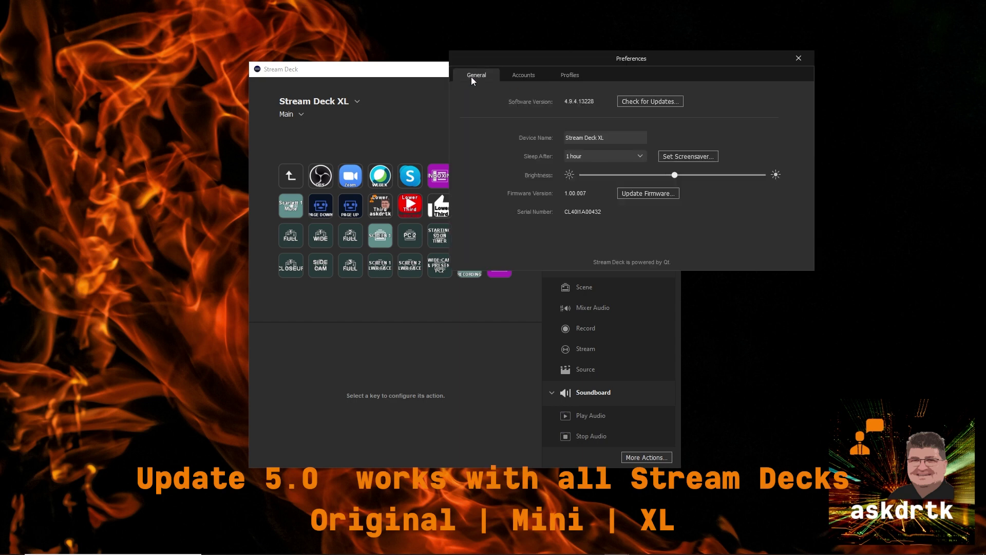
click(660, 101)
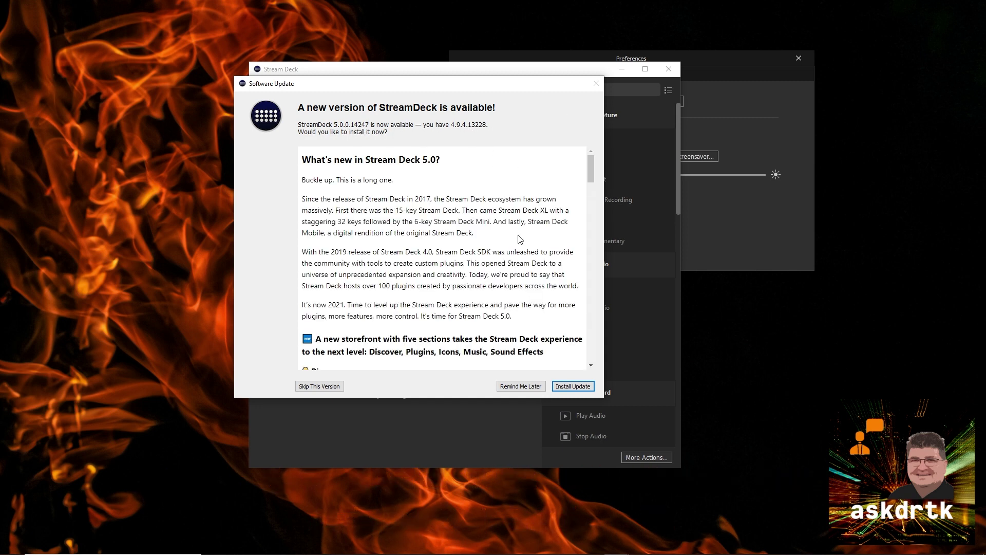
click(578, 388)
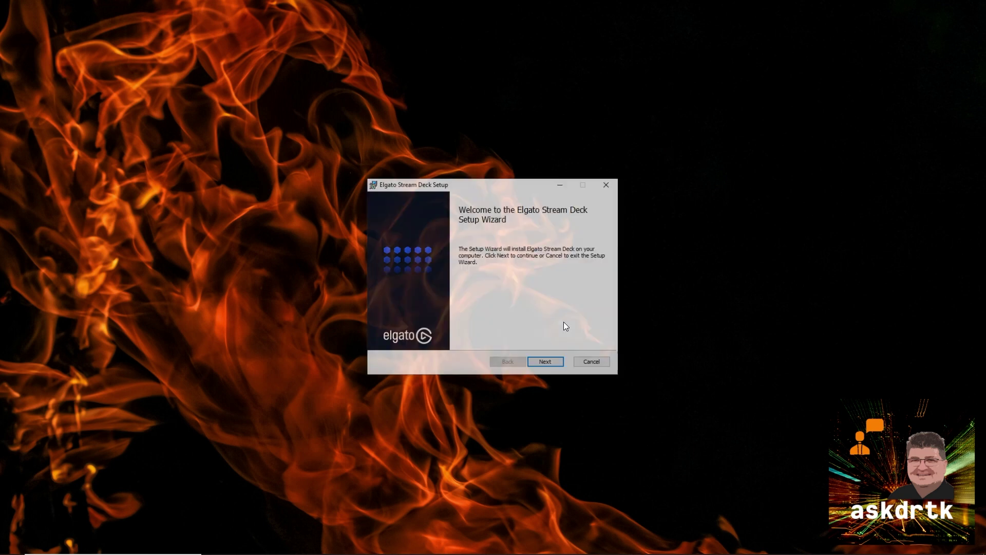
- Accept the license terms and install Stream Deck 5.0 into the default destination folder
click(547, 363)
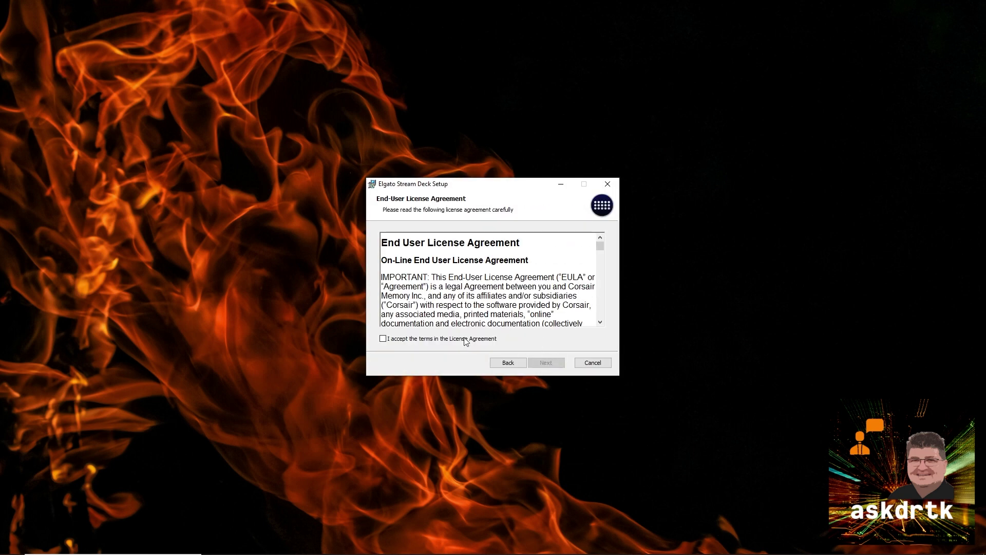
click(412, 340)
click(547, 362)
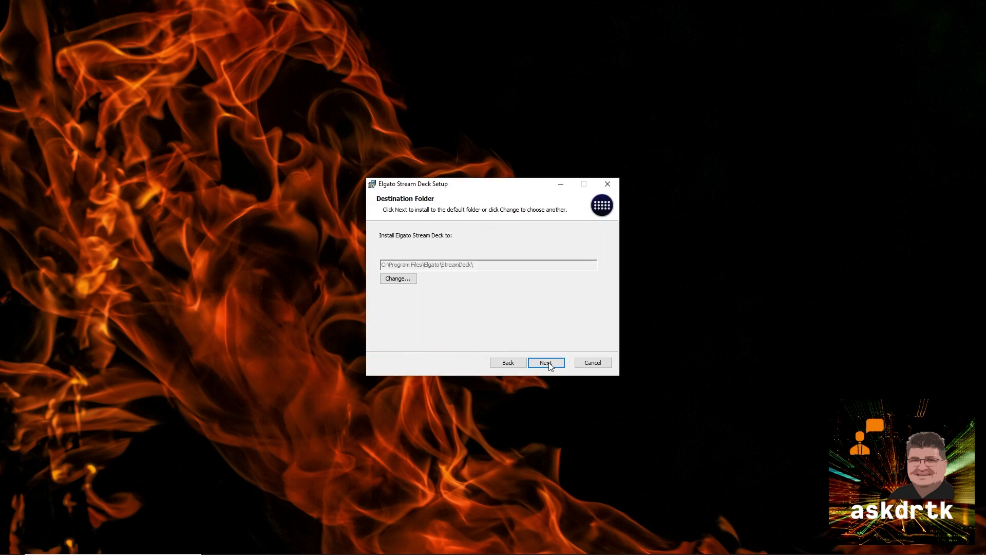
click(553, 362)
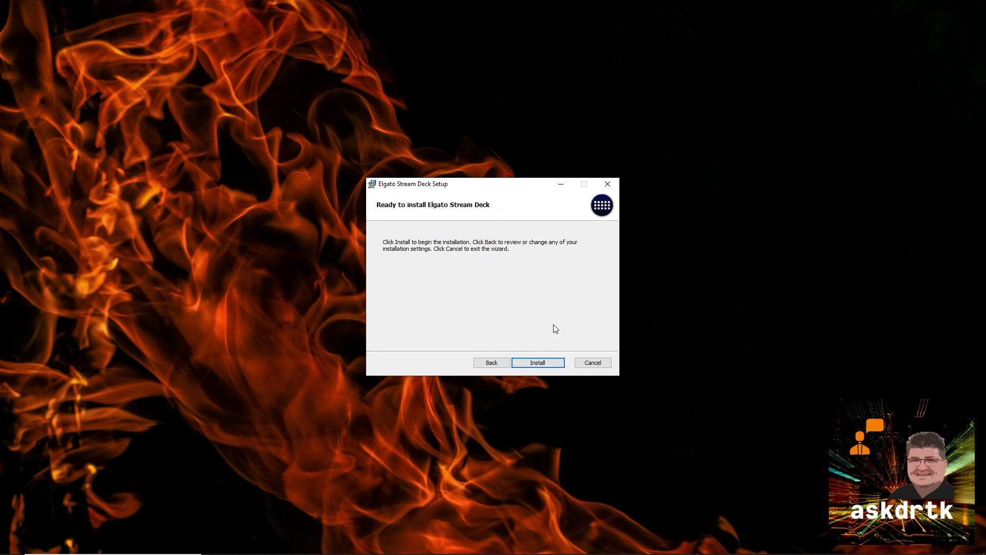
click(554, 364)
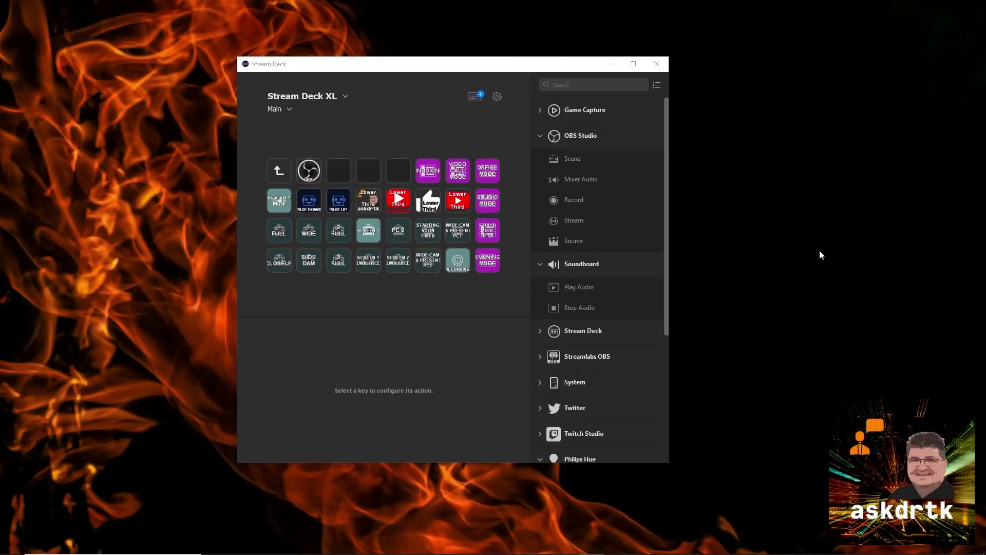
- Open the Store and browse its Discover page with the Welcome to Stream Deck 5.0 news
click(478, 97)
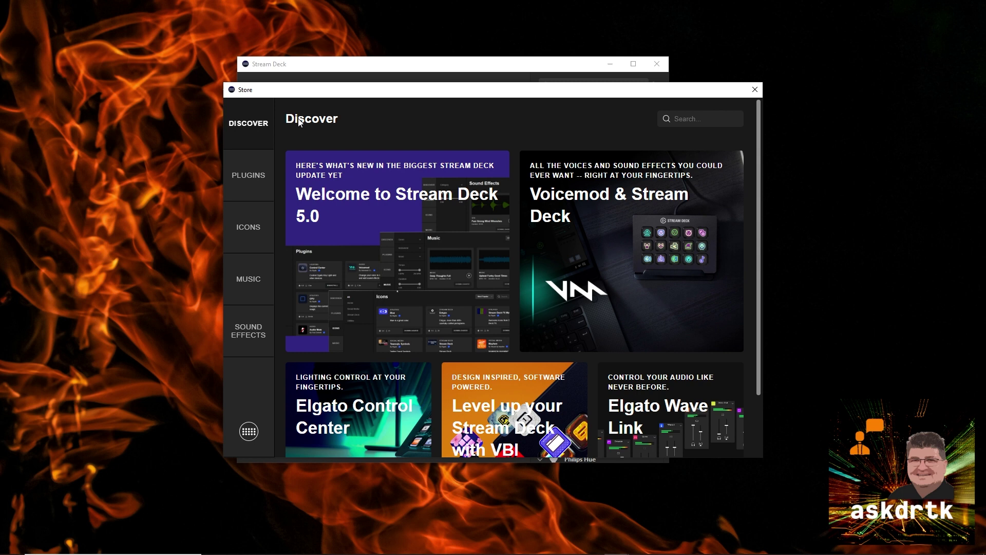
scroll(581, 256, down, 2)
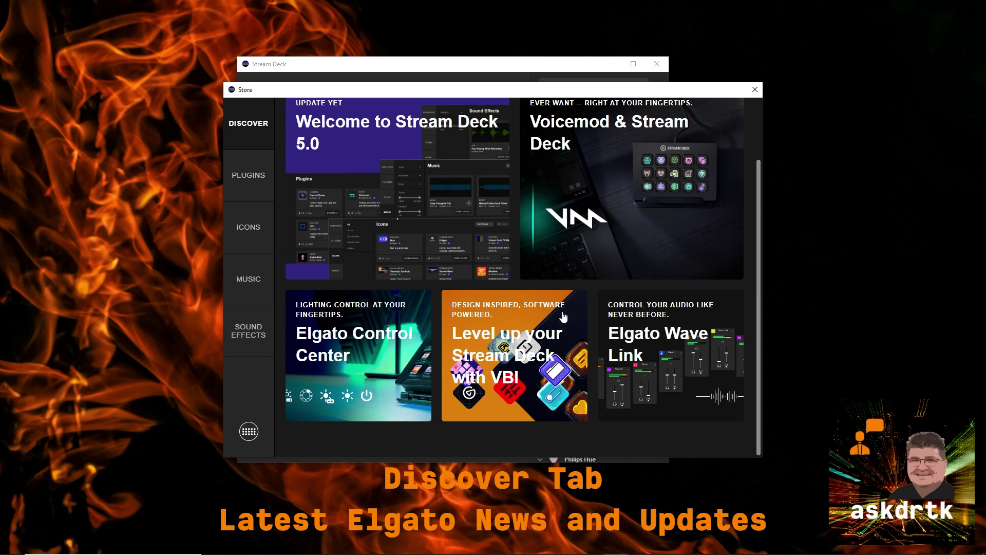
scroll(578, 318, up, 2)
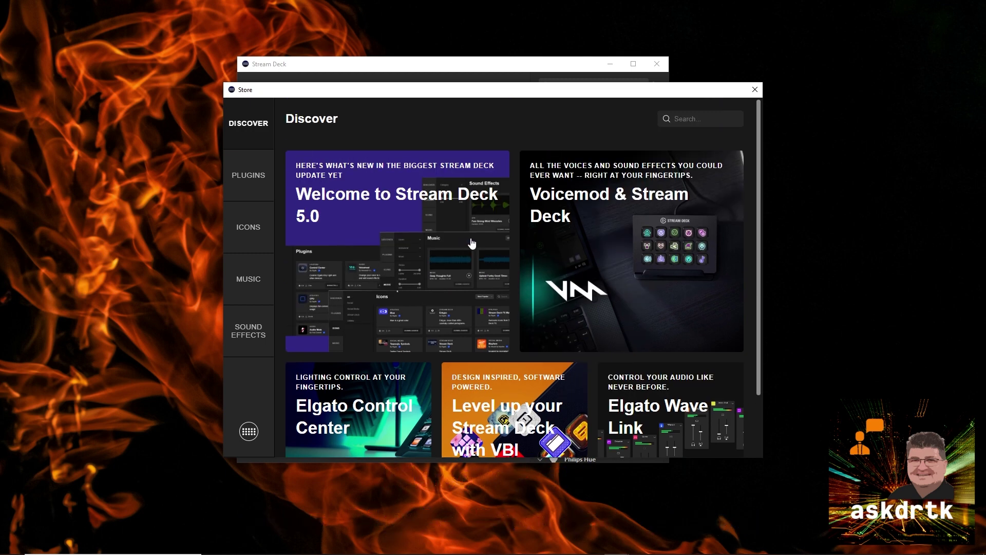
scroll(513, 282, down, 1)
scroll(512, 282, down, 1)
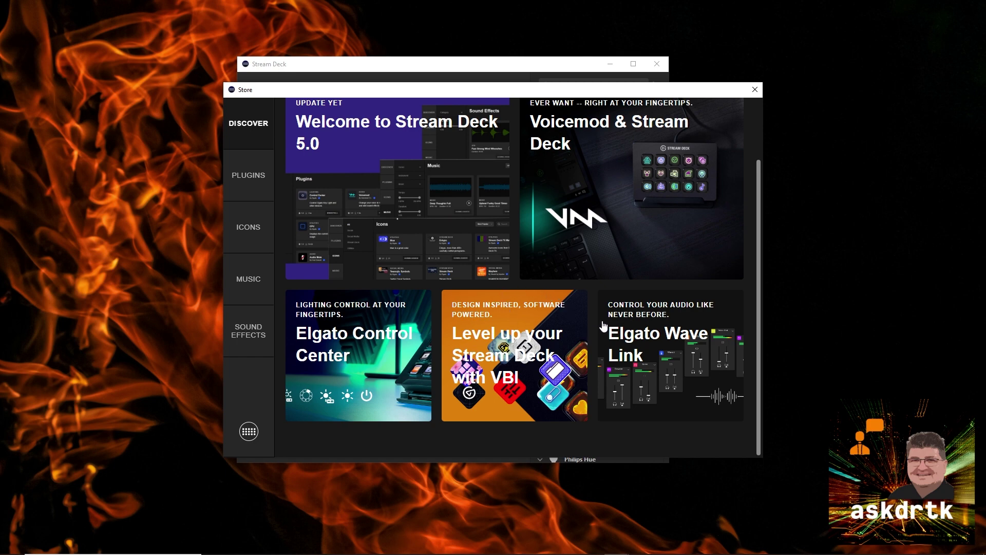
scroll(537, 280, up, 2)
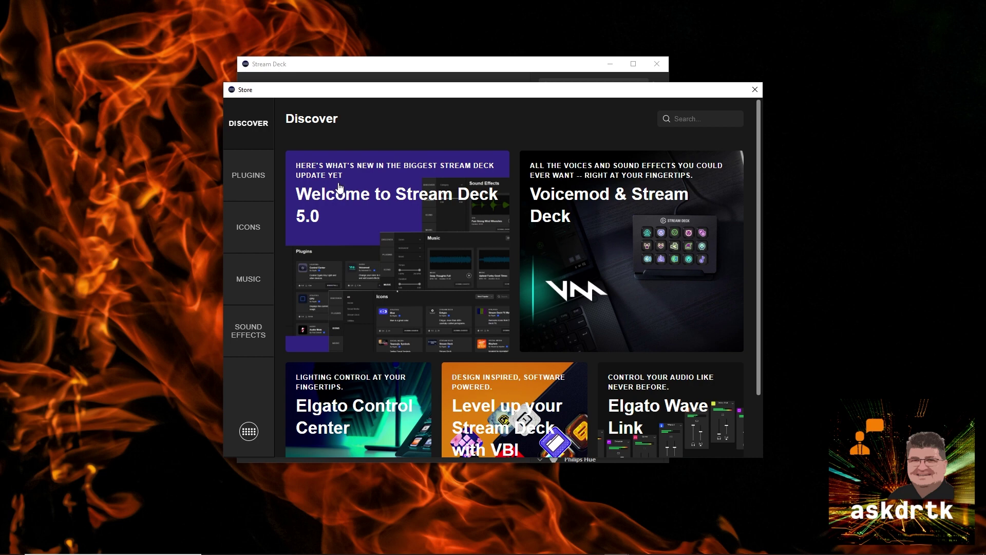
- Show the Store's PLUGINS catalogue and scroll through the listed plugins
click(252, 177)
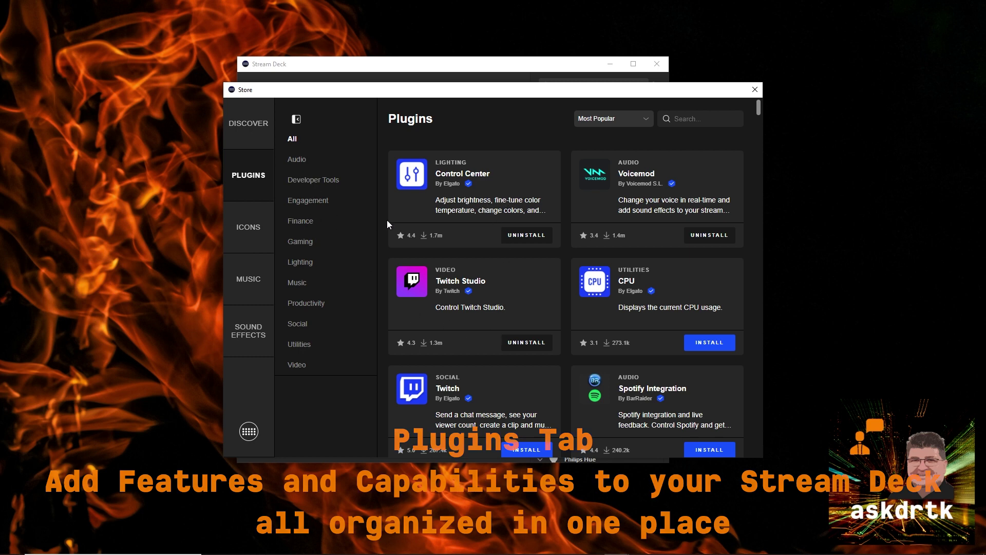
scroll(523, 243, down, 9)
scroll(525, 244, down, 15)
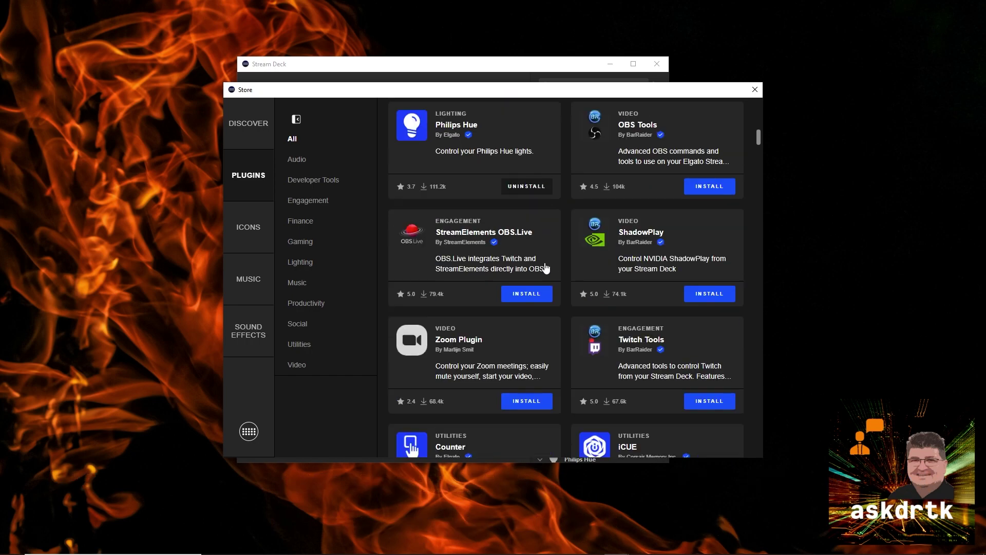
scroll(547, 269, down, 6)
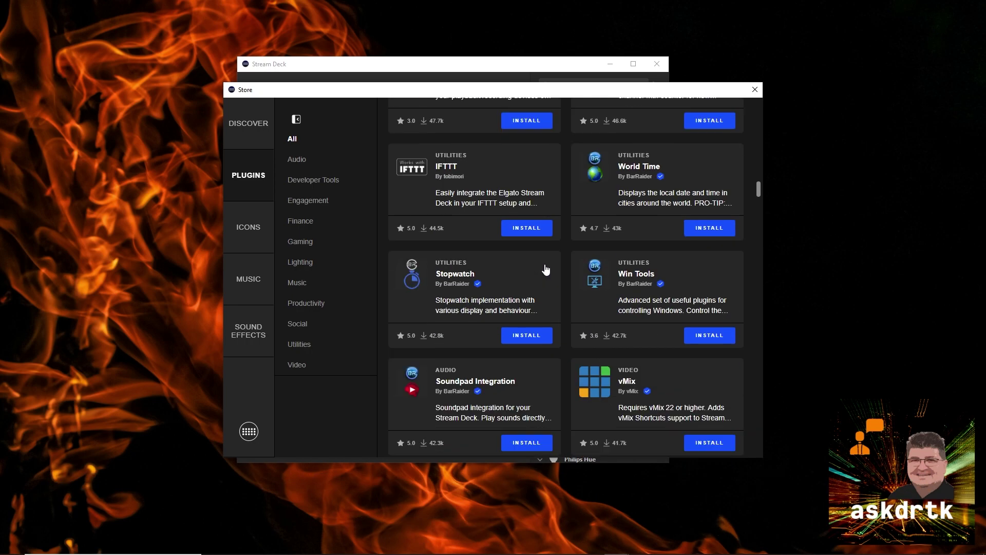
scroll(545, 268, up, 20)
scroll(542, 265, up, 8)
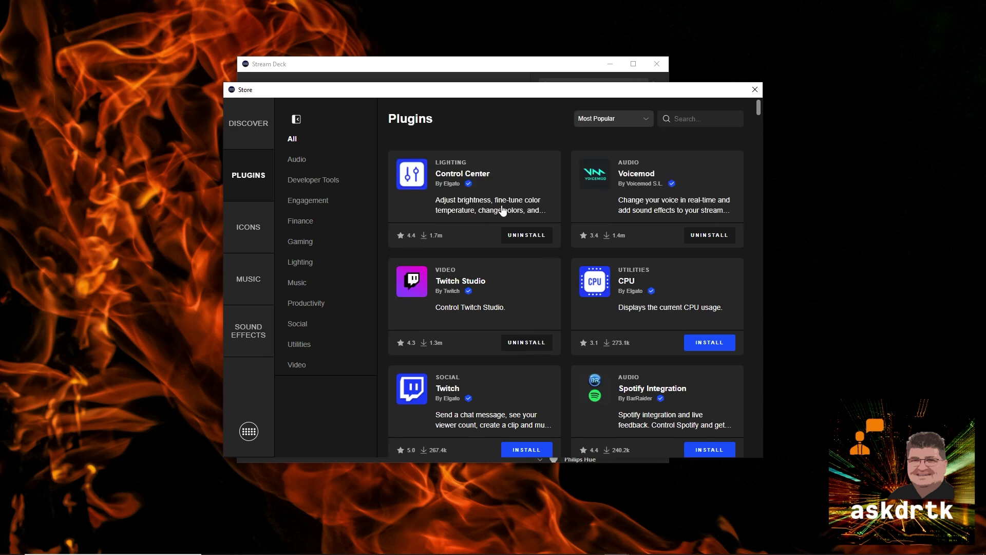
- Switch briefly to the main Stream Deck window, then bring the Store back to front
click(481, 69)
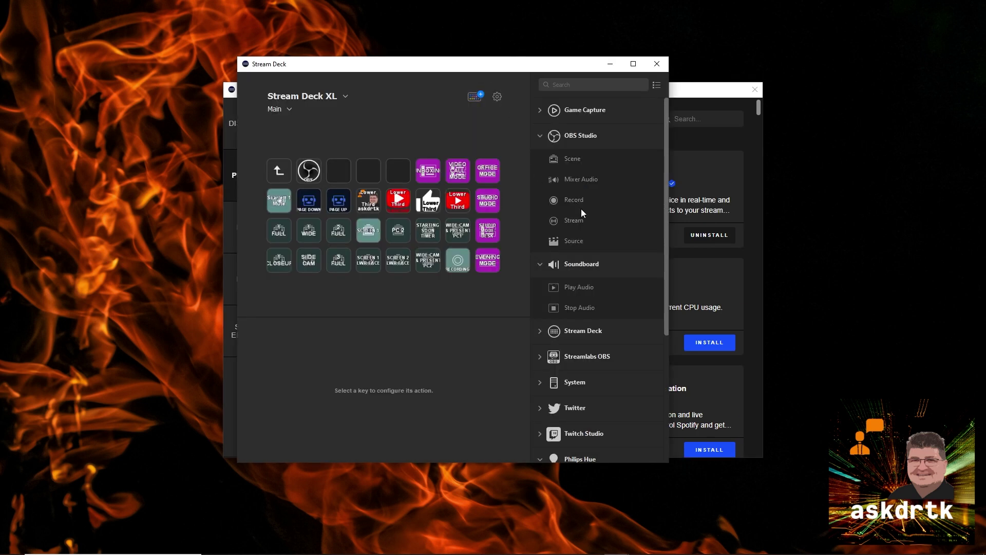
scroll(588, 221, down, 3)
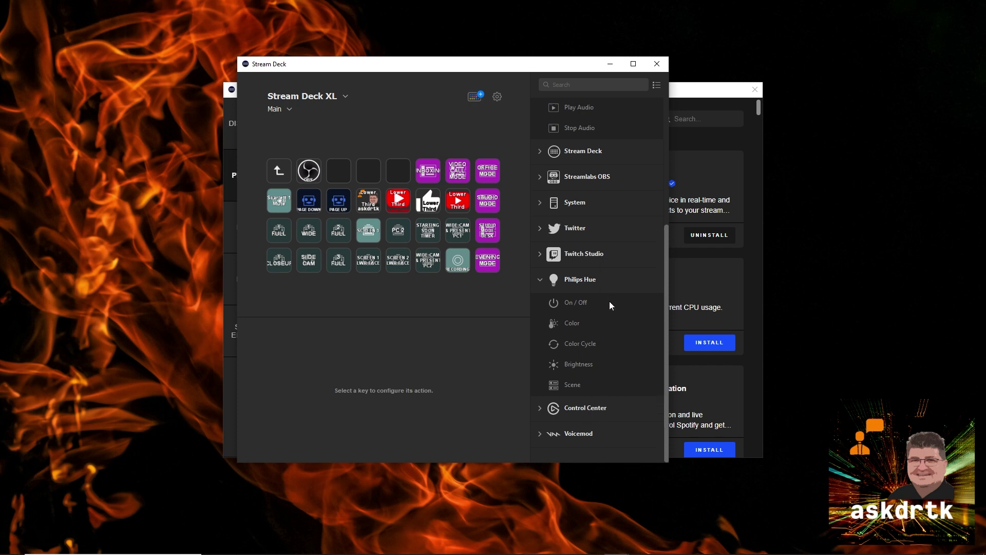
scroll(608, 309, up, 3)
click(705, 98)
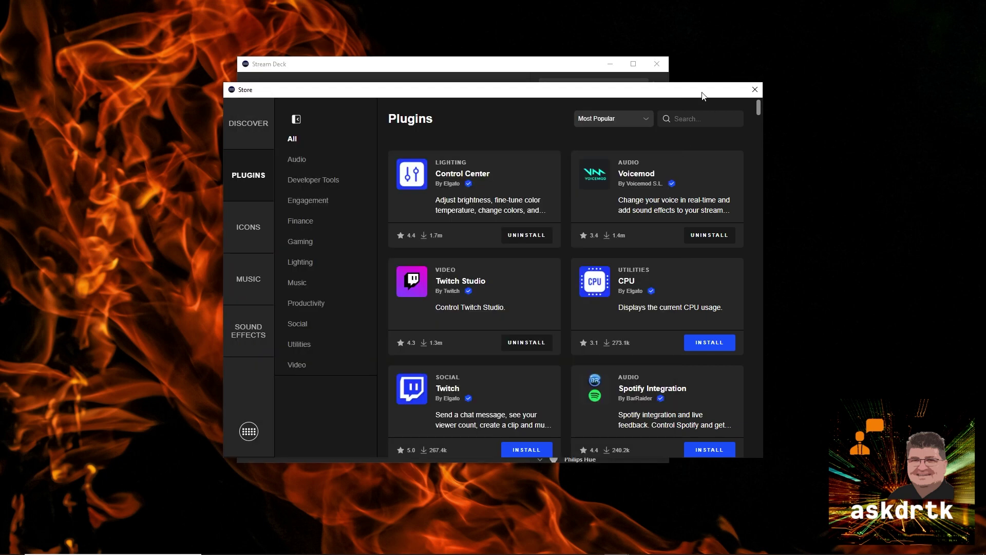
- Browse the Store's icon packs such as Entypo, Legion, Valhalla and NVidia Icons
click(249, 229)
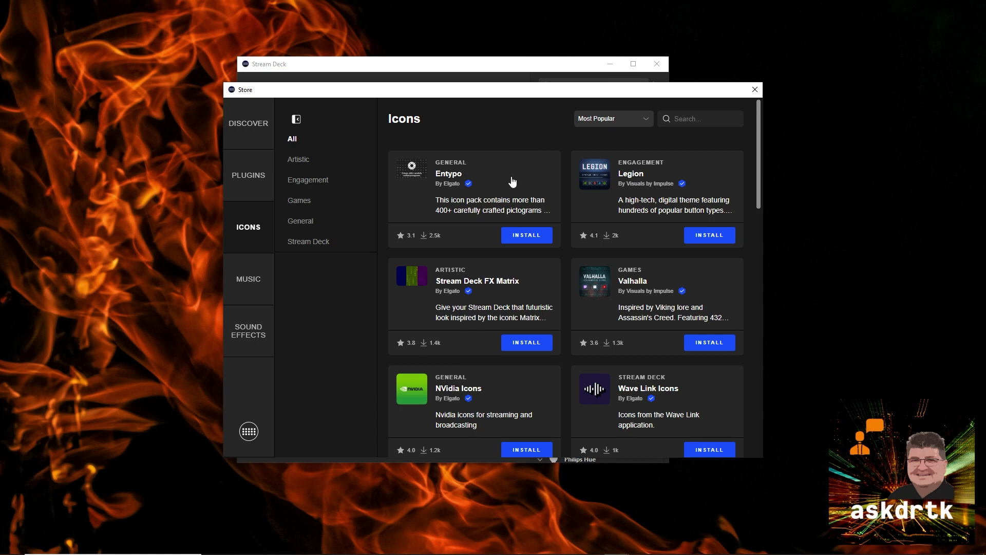
scroll(572, 267, down, 3)
scroll(572, 267, down, 3)
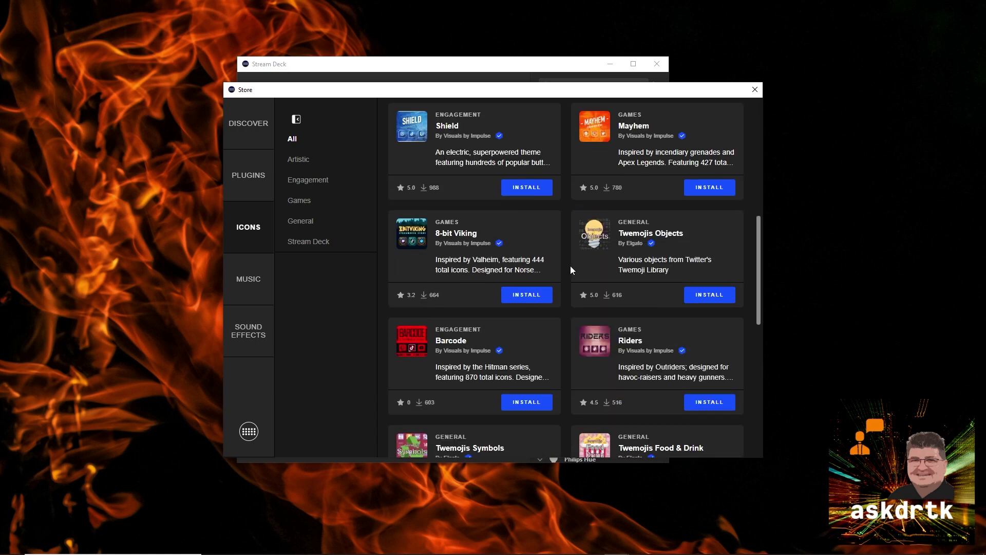
scroll(571, 266, up, 6)
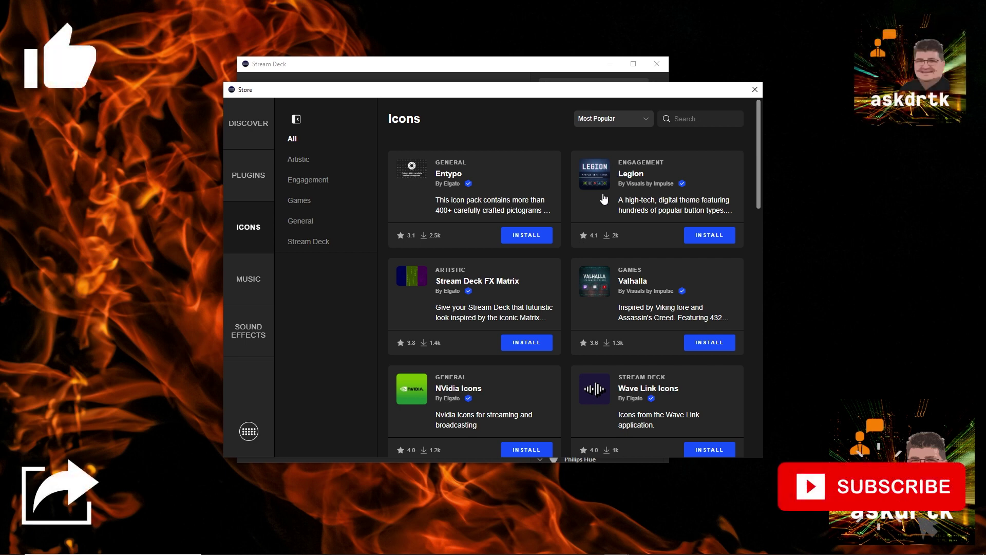
- Install the Legion icon pack, then return to the main key layout window
click(644, 186)
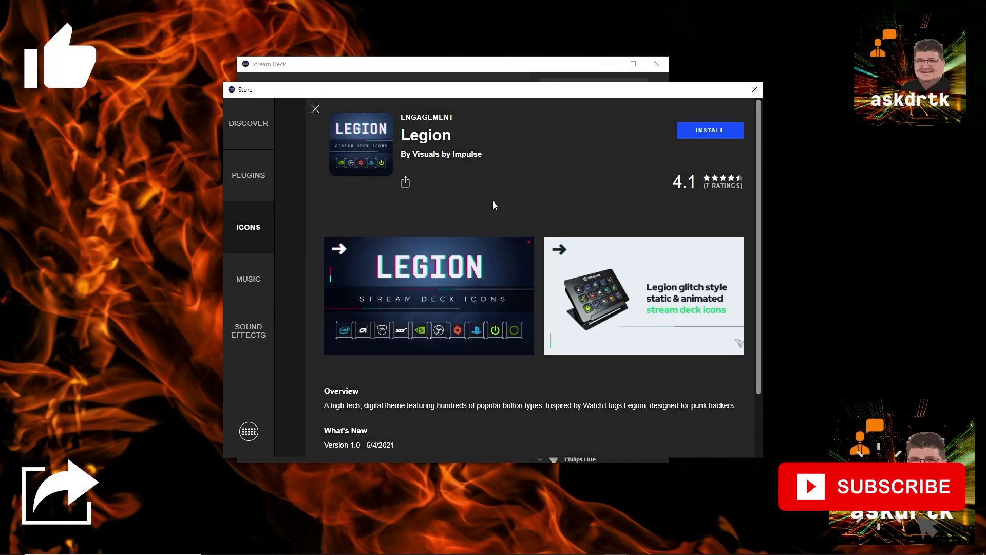
scroll(516, 361, down, 1)
scroll(507, 359, up, 1)
click(717, 130)
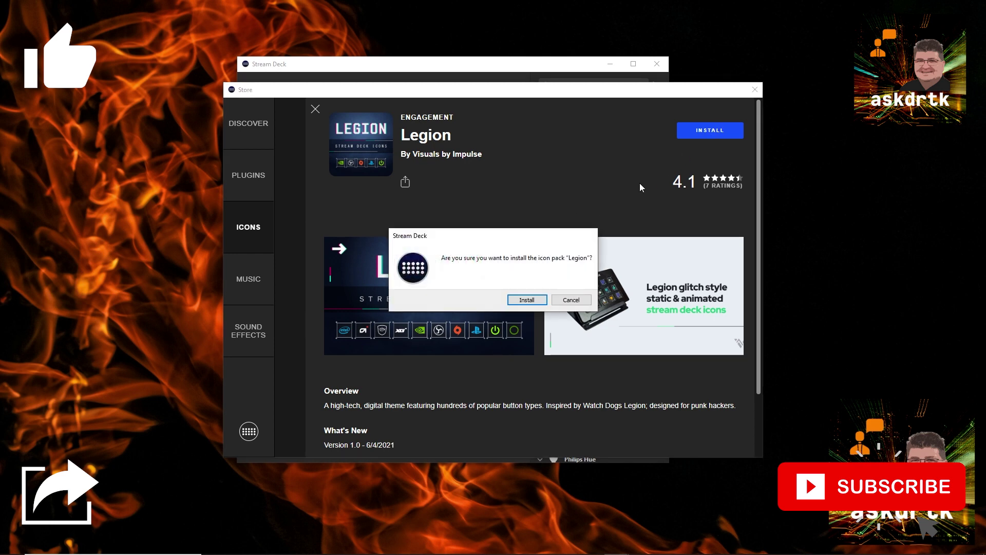
click(530, 301)
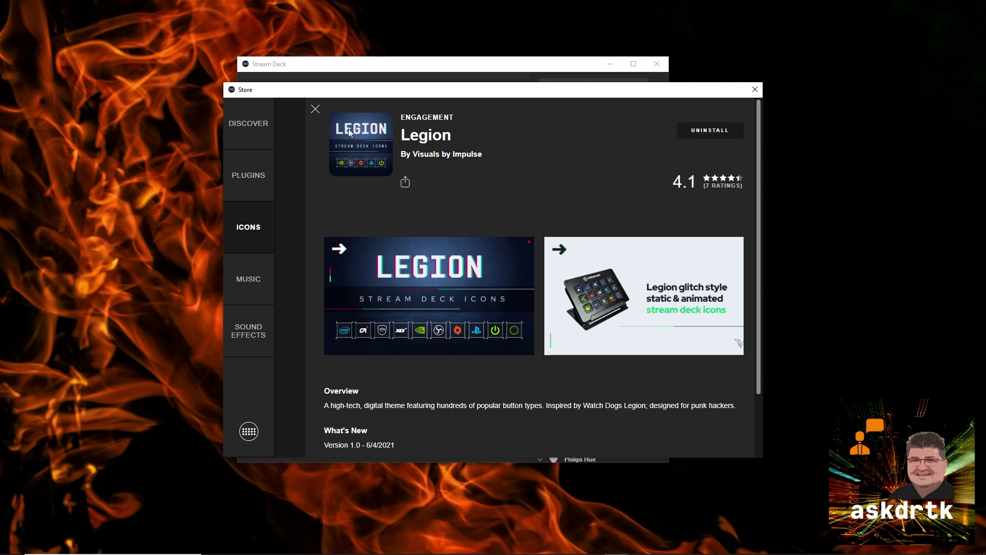
click(316, 110)
click(416, 70)
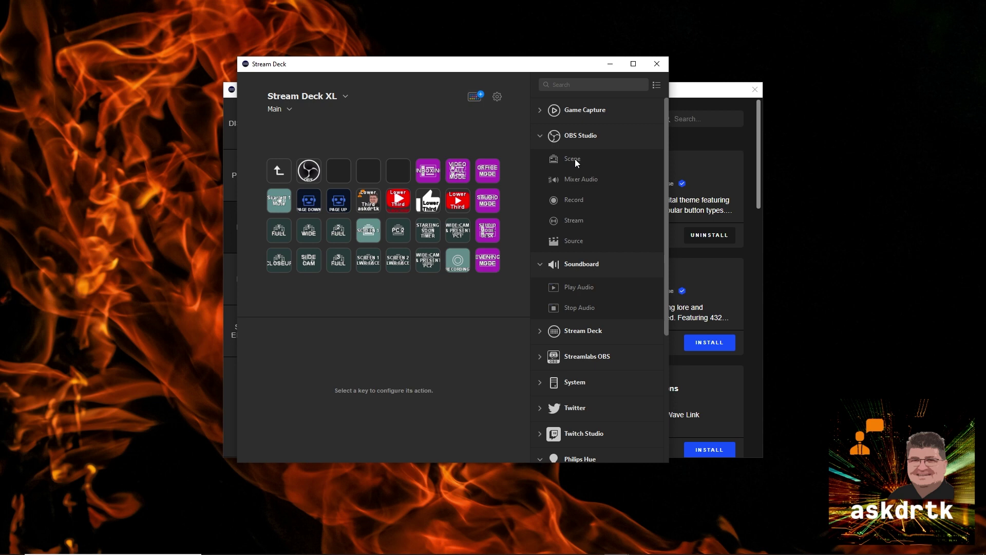
- Put an OBS Studio Scene action on the fourth key with Legion's green circle icon
drag(575, 159, 365, 169)
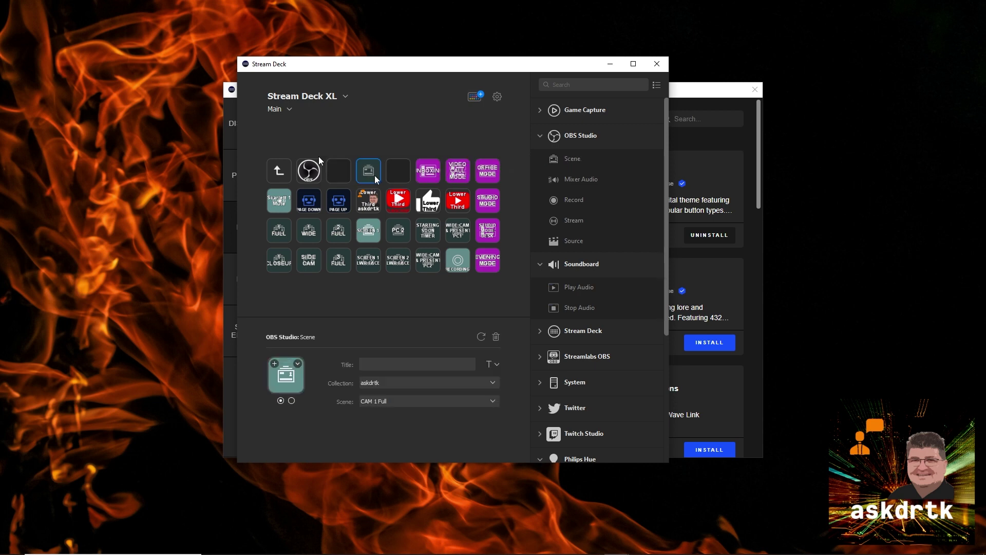
click(280, 368)
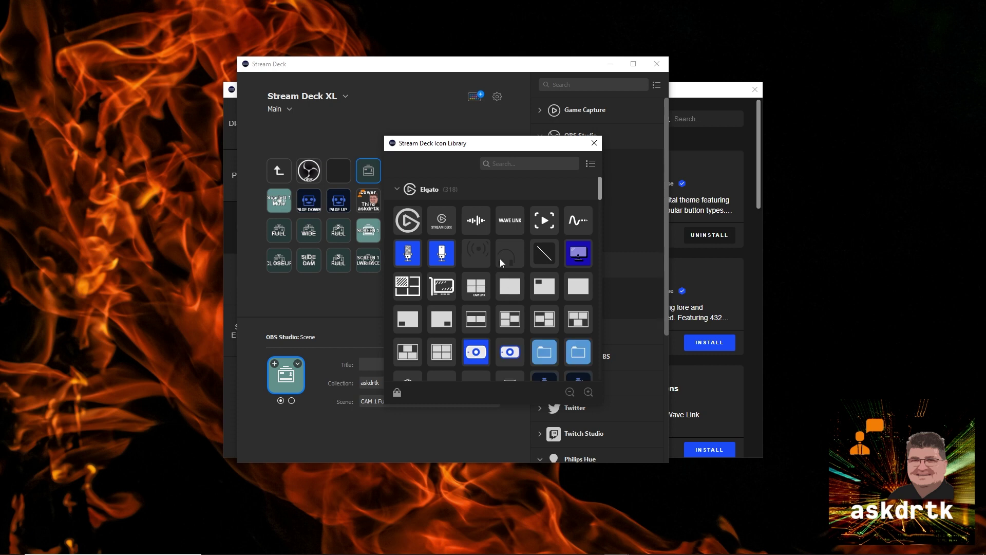
click(399, 190)
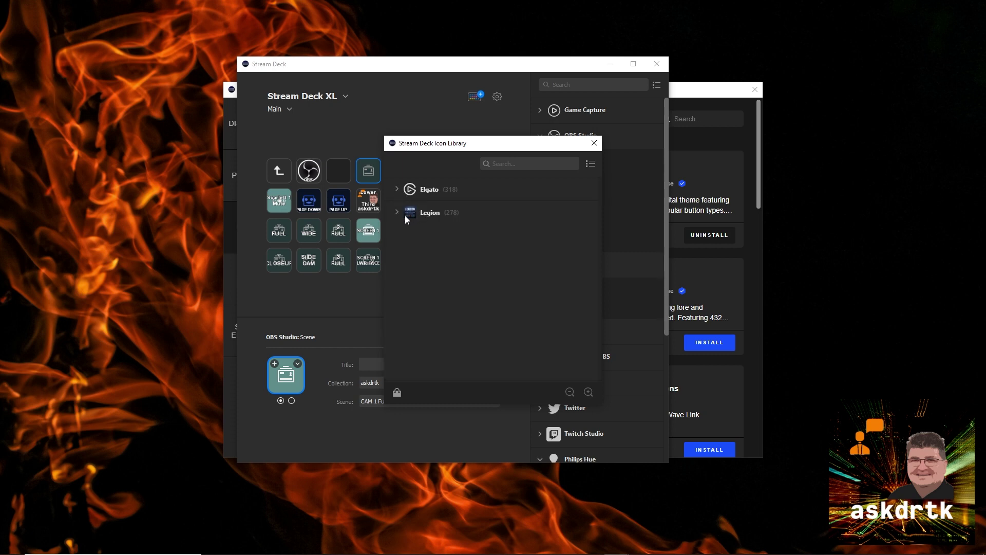
click(419, 213)
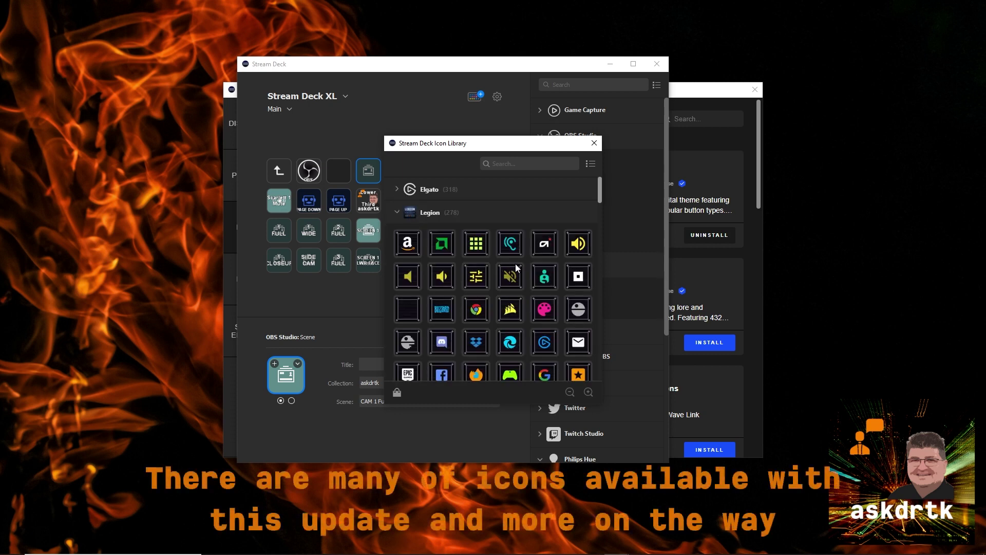
scroll(517, 267, down, 5)
scroll(512, 269, down, 3)
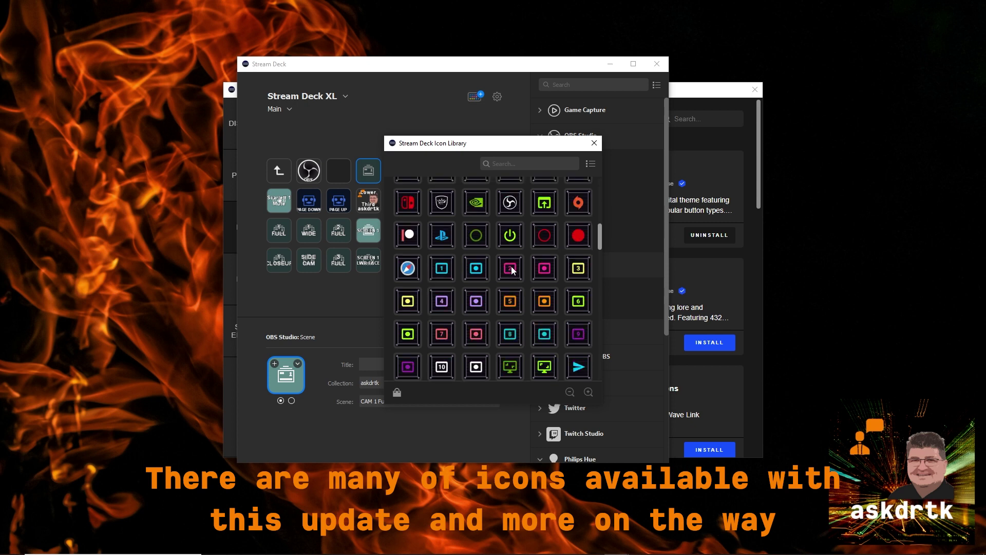
click(476, 237)
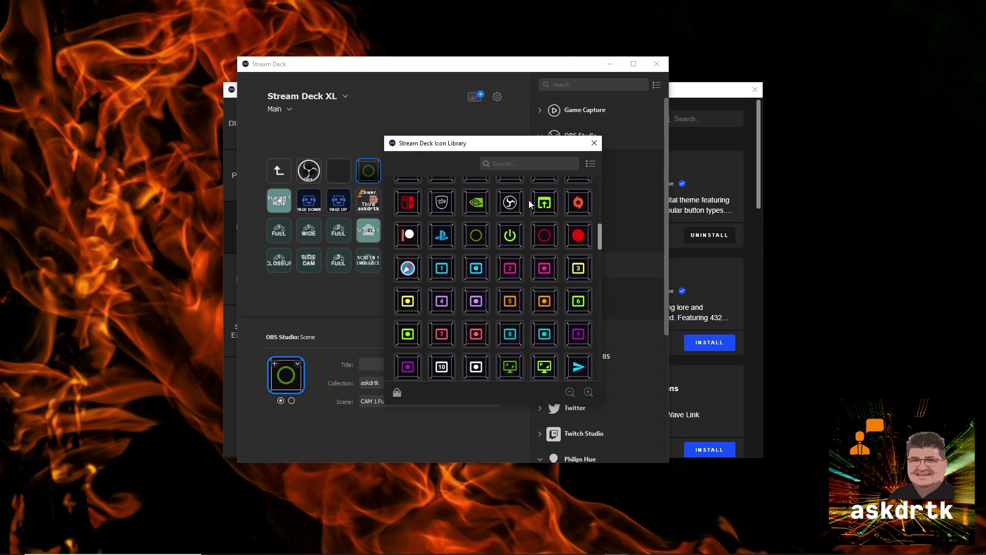
click(594, 143)
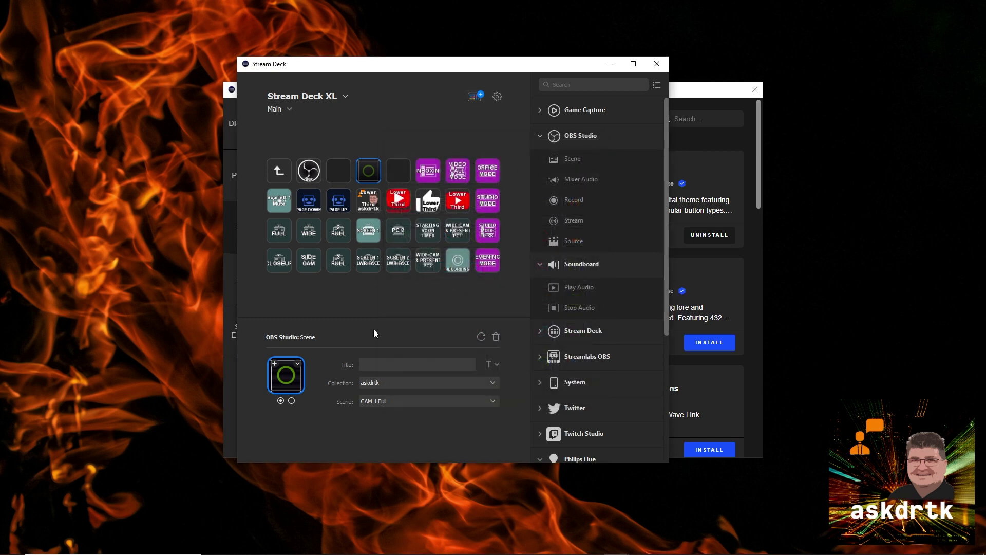
- Switch the Store to its MUSIC catalogue and expand the Genre filter
click(700, 95)
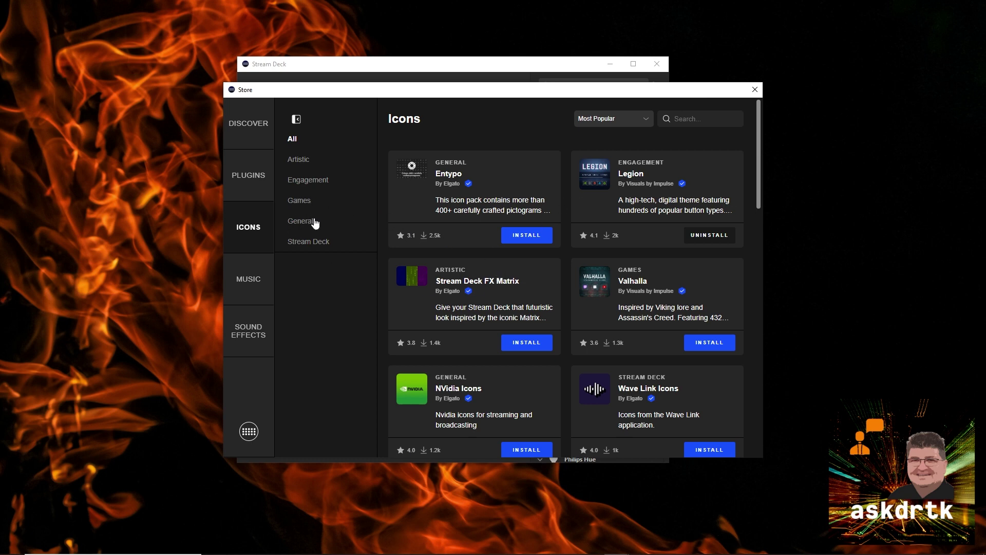
click(263, 288)
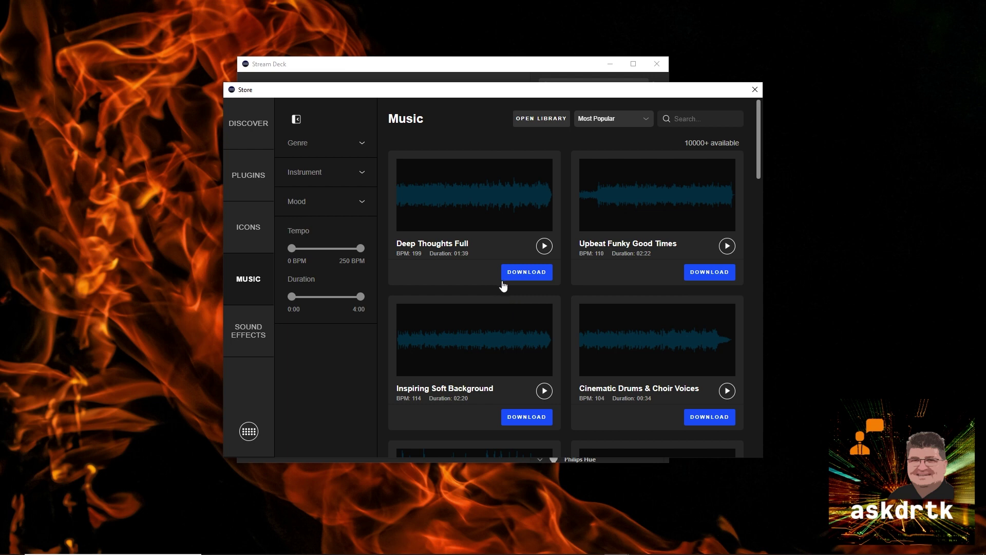
click(355, 149)
scroll(340, 204, down, 4)
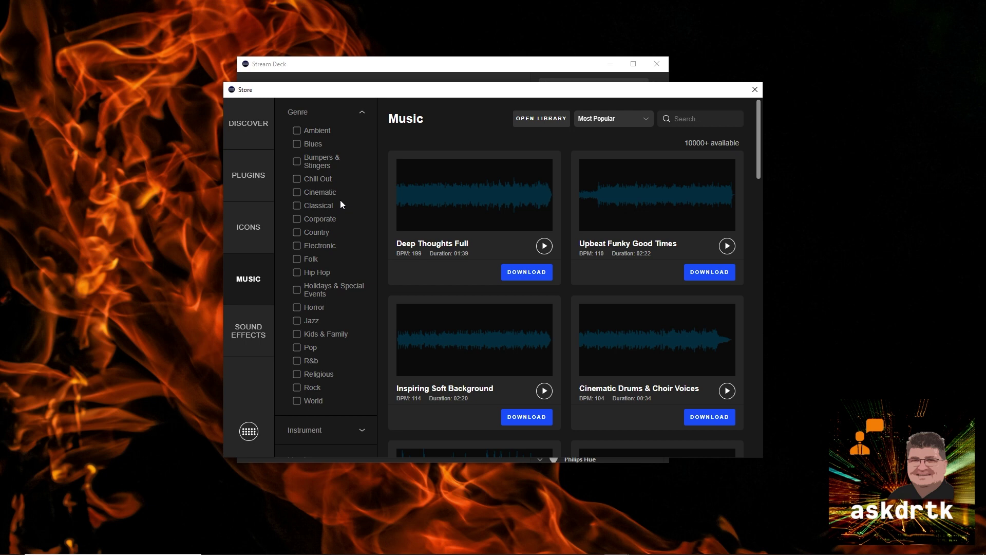
scroll(340, 205, up, 3)
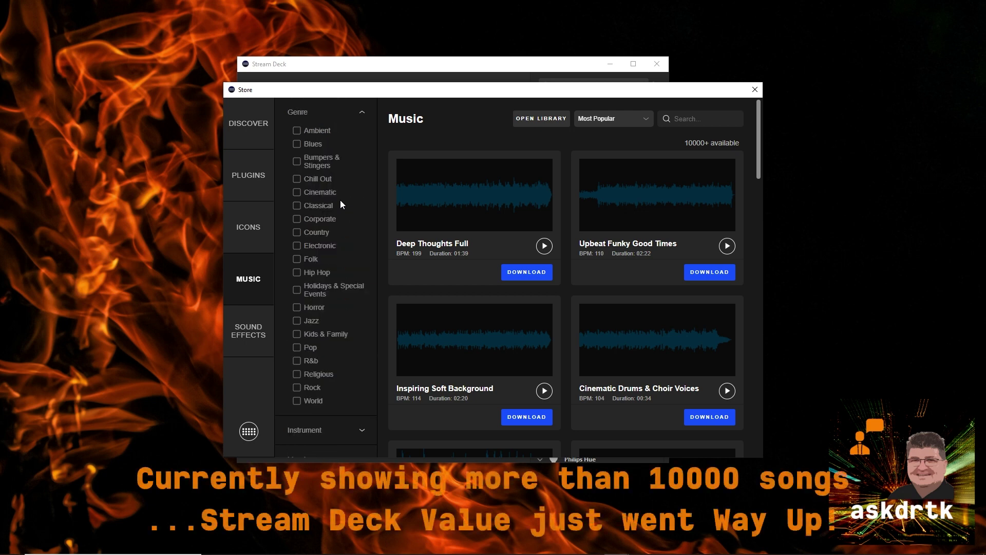
scroll(337, 190, up, 1)
- Collapse Genre, then expand and collapse the Instrument and Mood filters
click(361, 145)
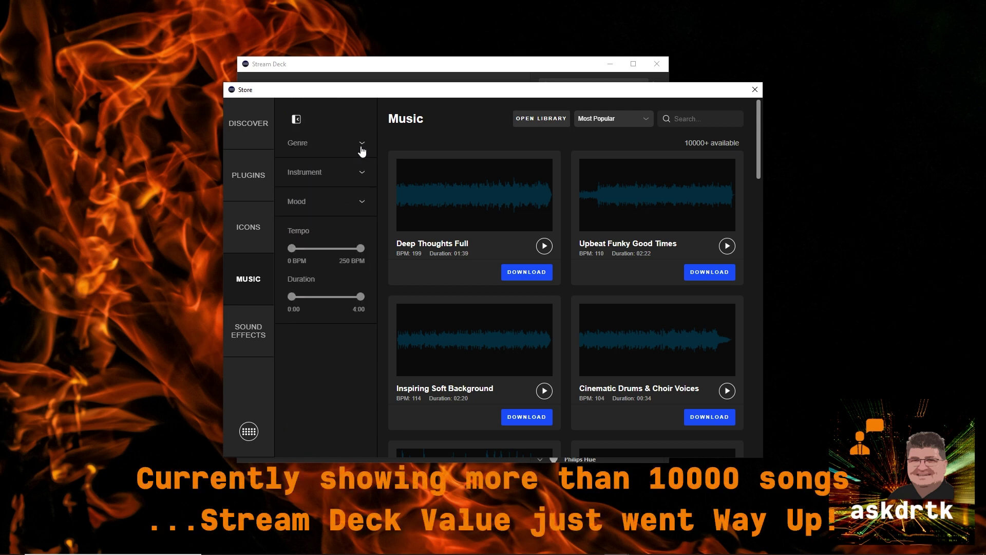
click(361, 174)
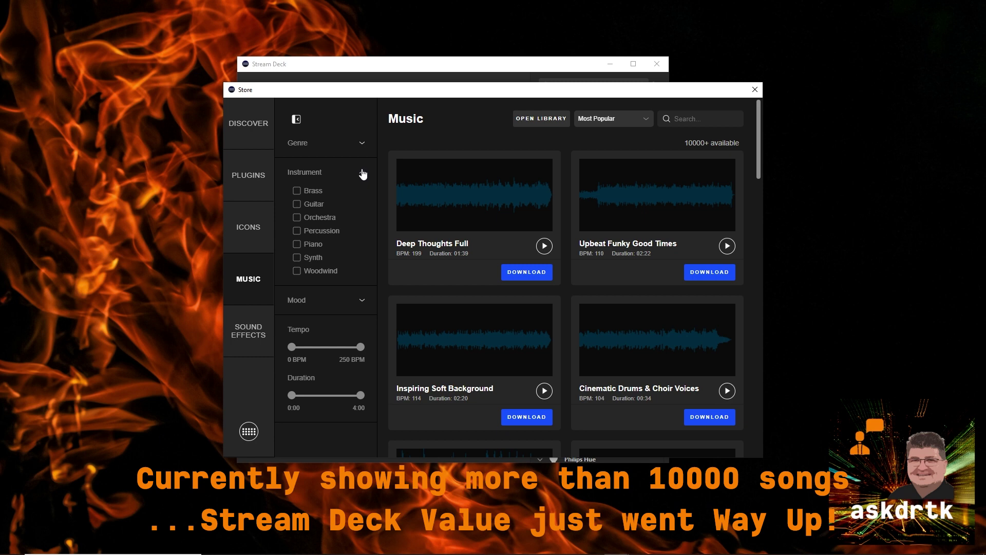
click(363, 175)
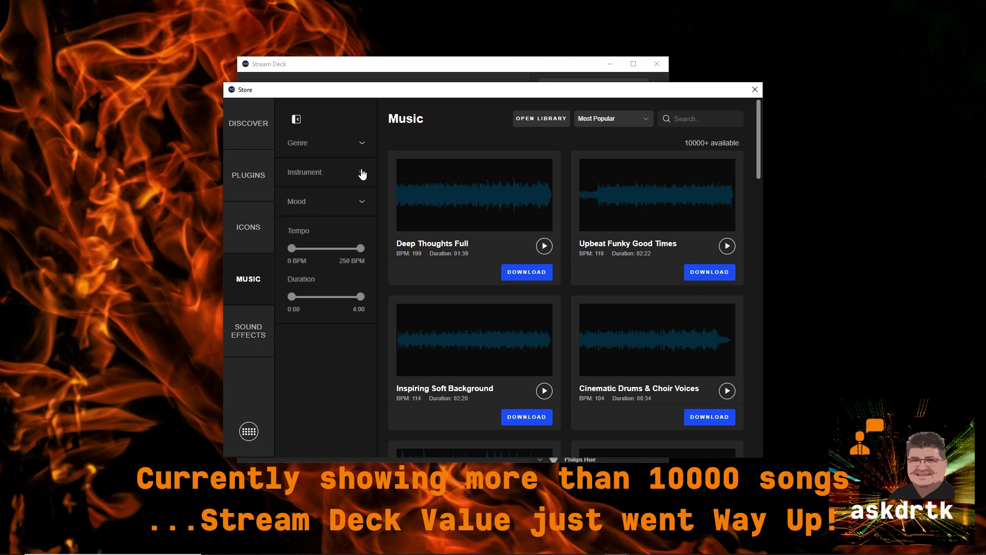
click(362, 203)
click(363, 203)
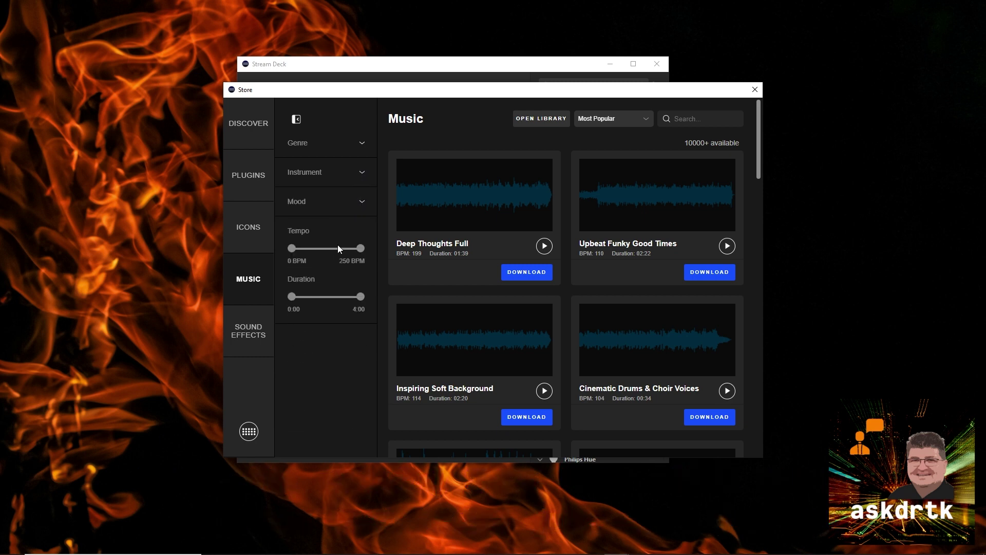
scroll(463, 290, down, 10)
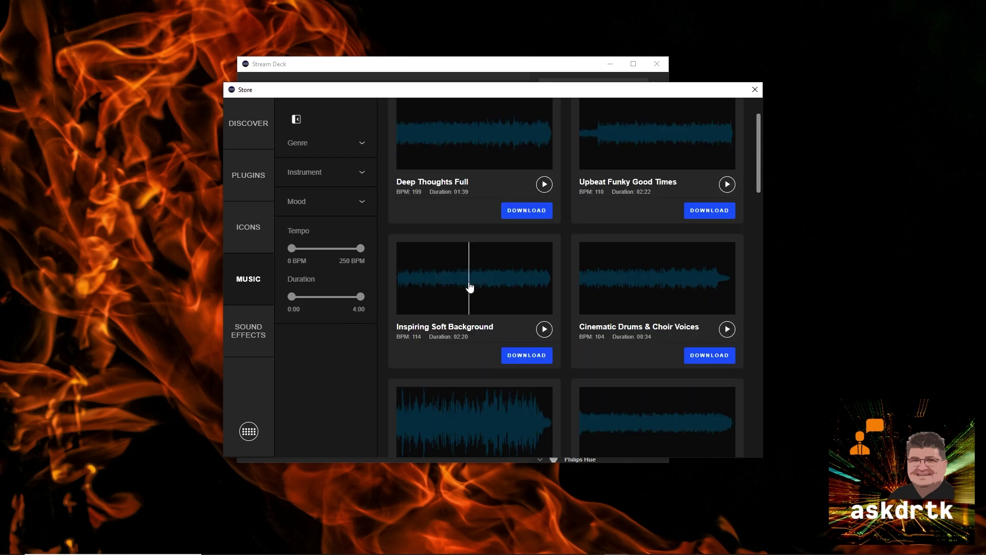
scroll(470, 287, up, 10)
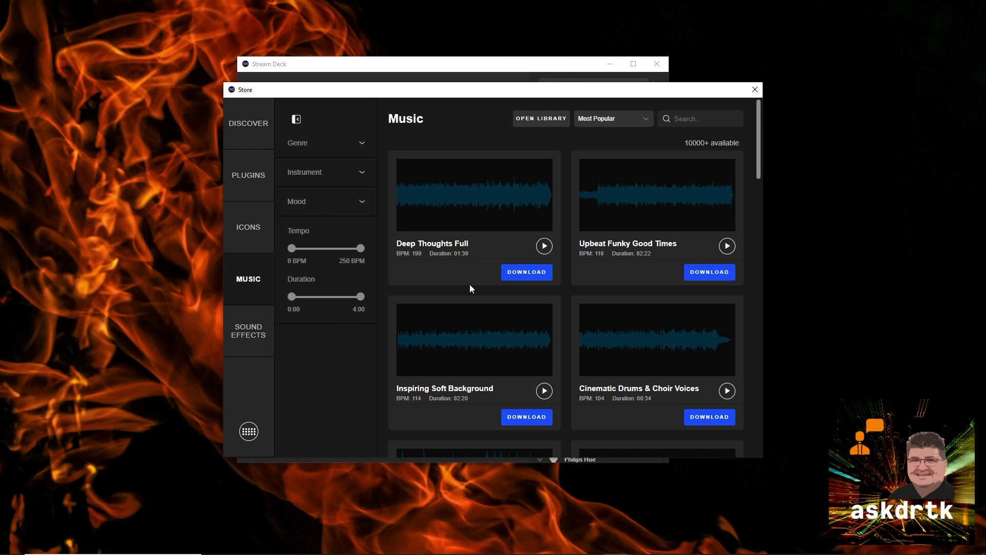
- Preview and download Deep Thoughts Full, then open the downloaded music library
click(545, 248)
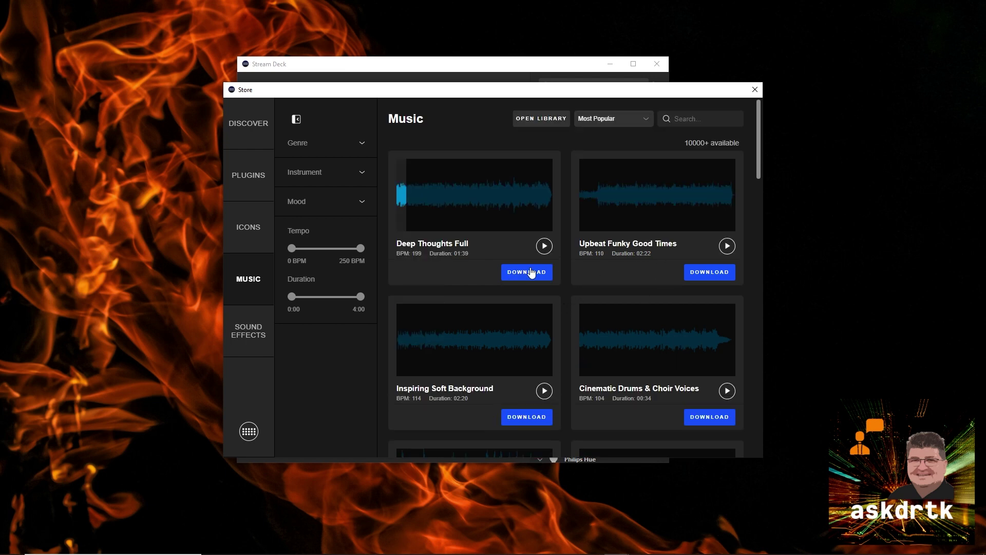
click(502, 272)
click(540, 119)
- Place a Soundboard Play Audio action on the empty third top-row key, leaving no file chosen
click(467, 66)
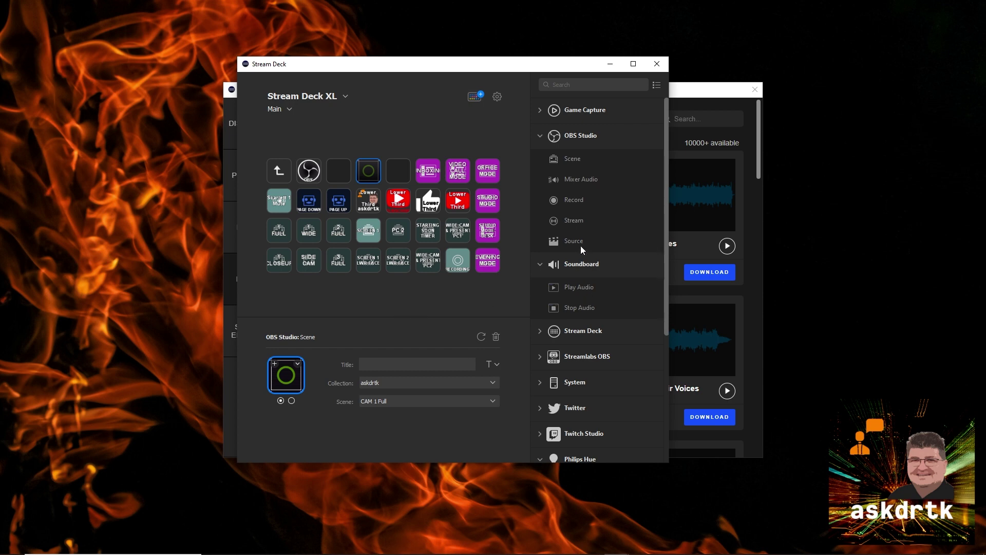
drag(572, 288, 339, 170)
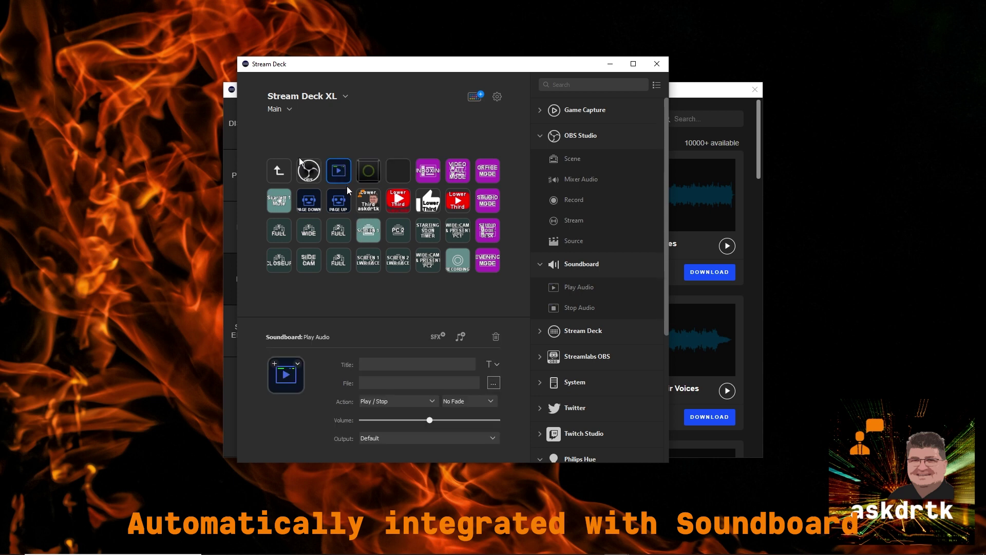
click(495, 384)
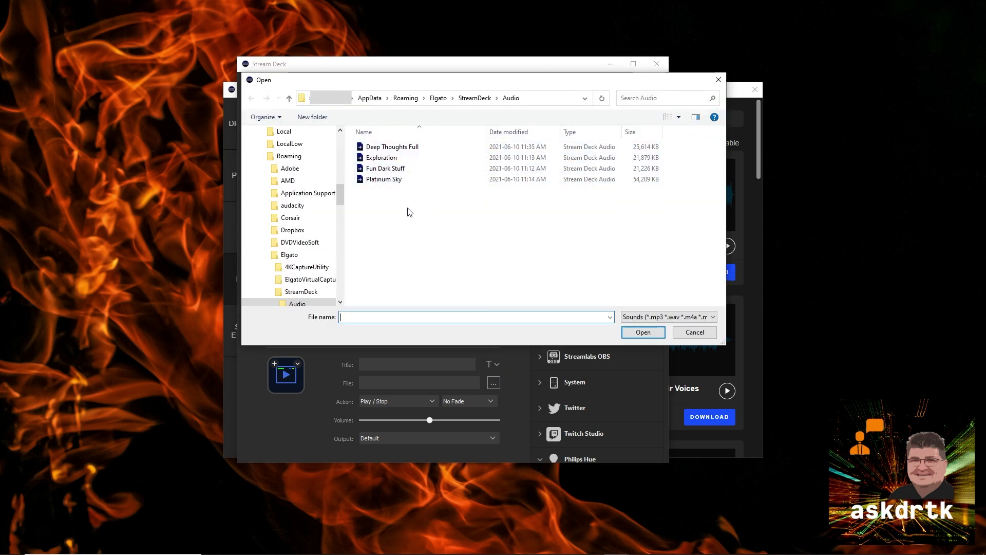
click(694, 333)
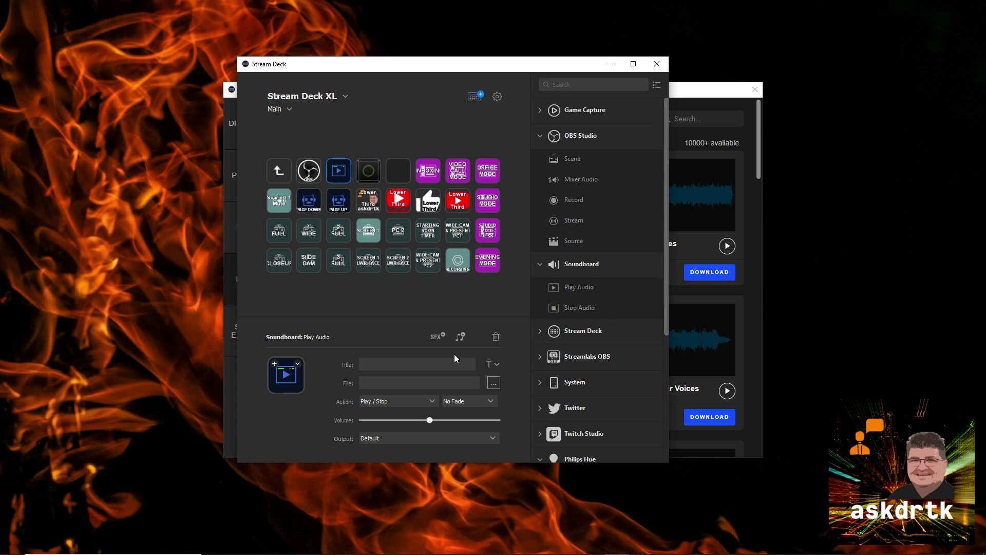
click(234, 278)
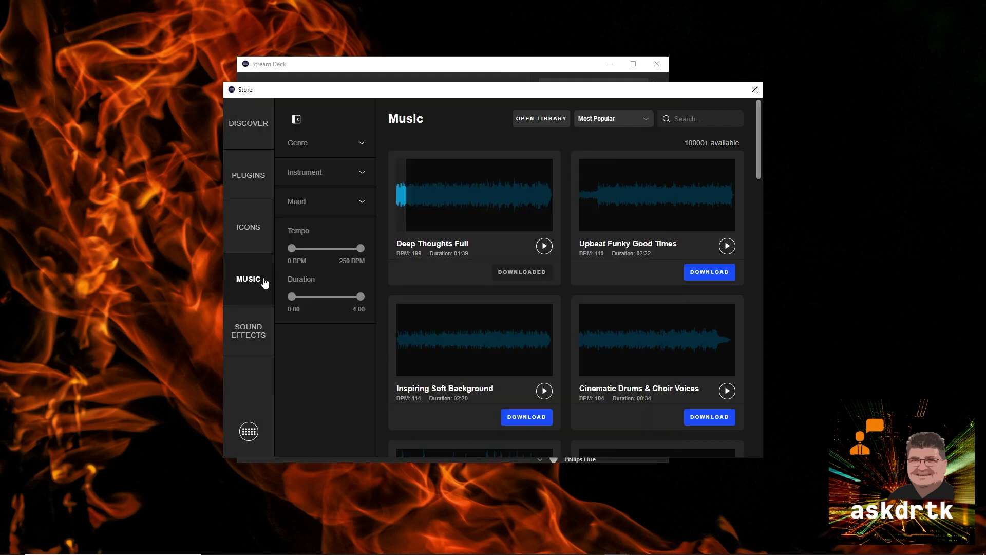
click(488, 68)
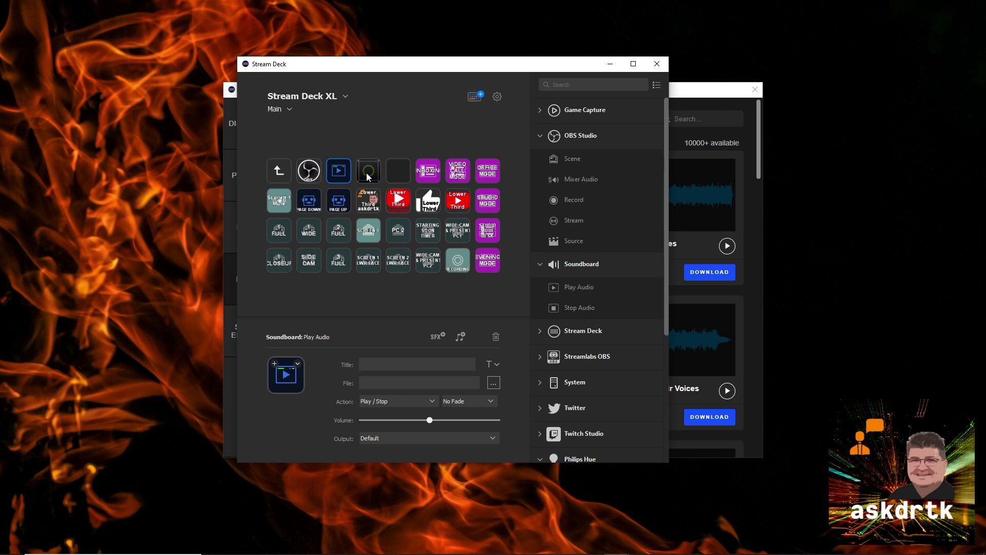
click(461, 336)
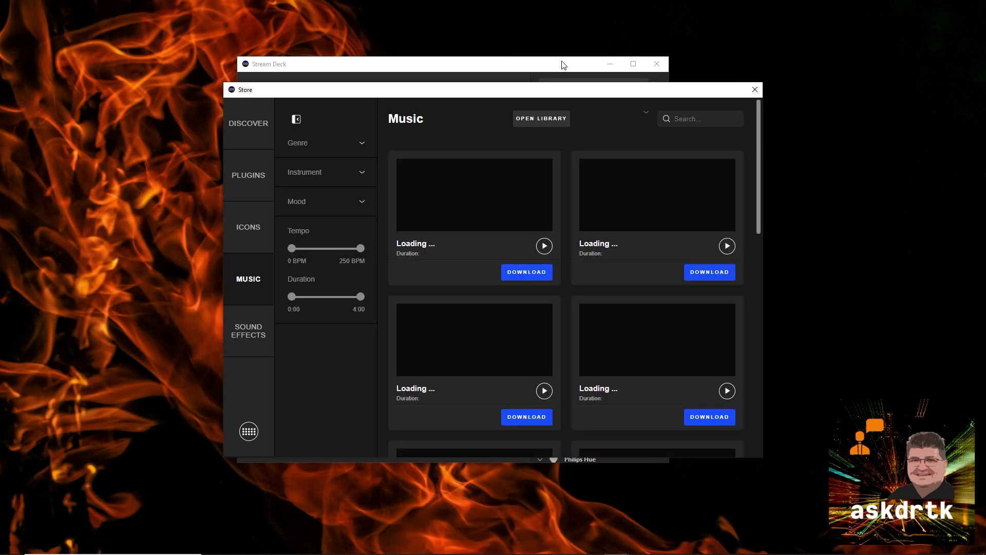
click(564, 64)
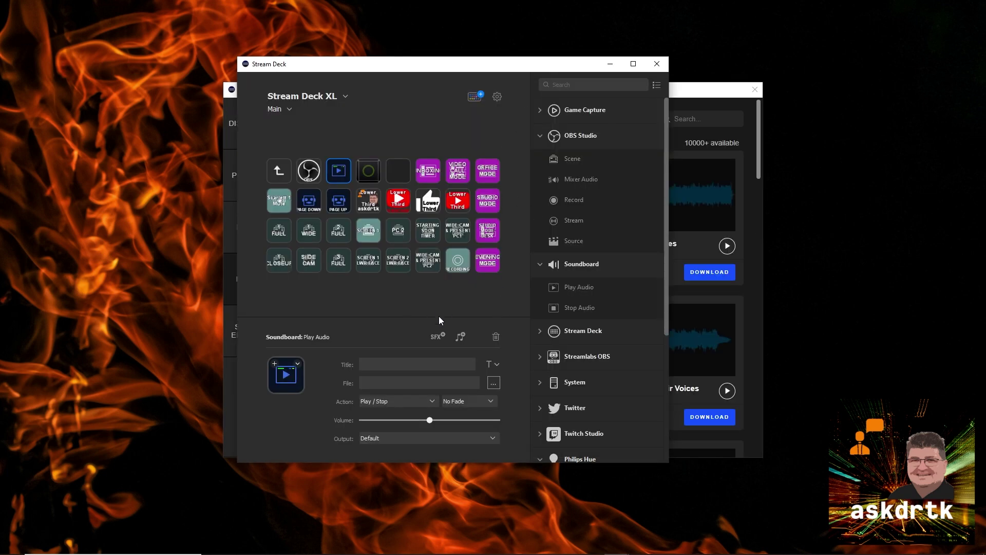
- Set the Play Audio key to Fun Dark Stuff.streamDeckAudio with a white light-bulb icon
click(494, 383)
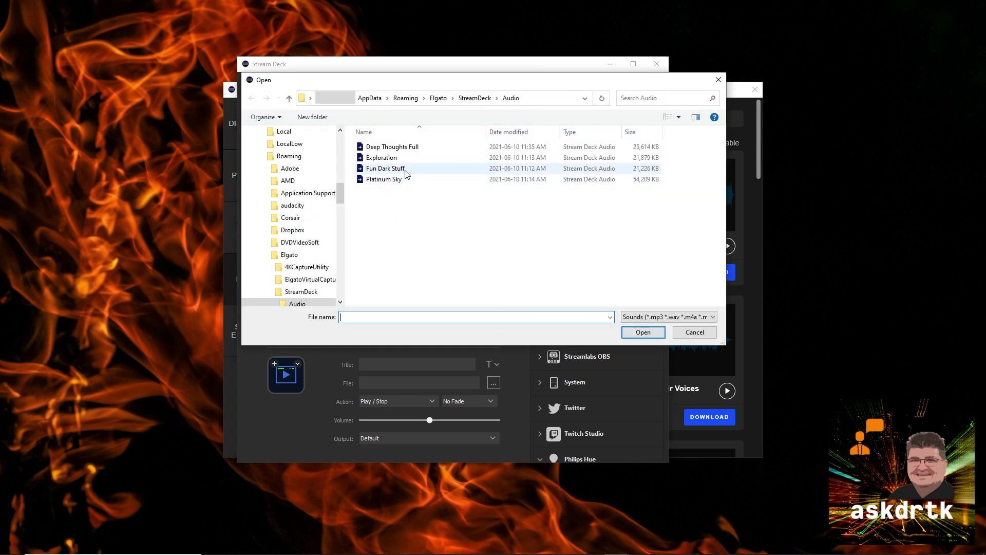
double_click(391, 169)
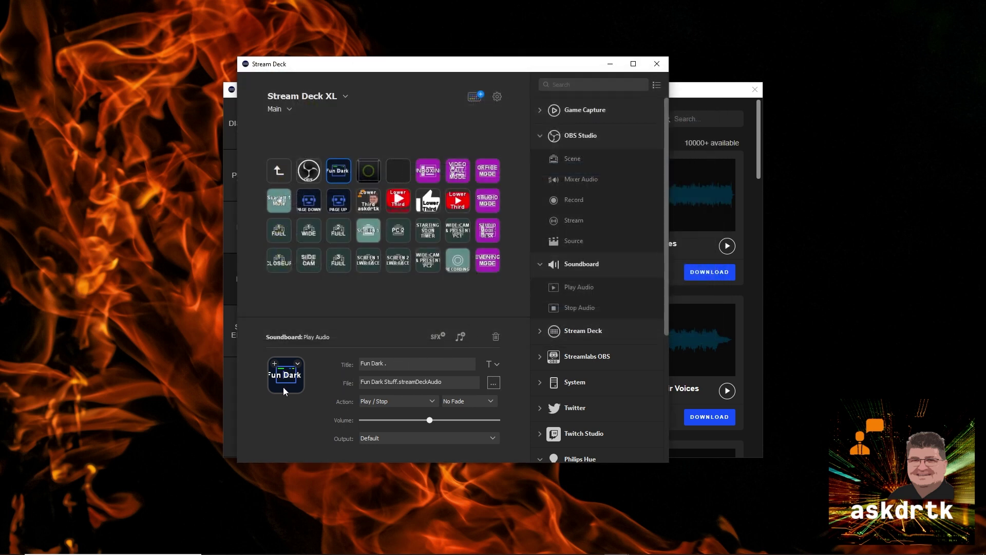
click(276, 365)
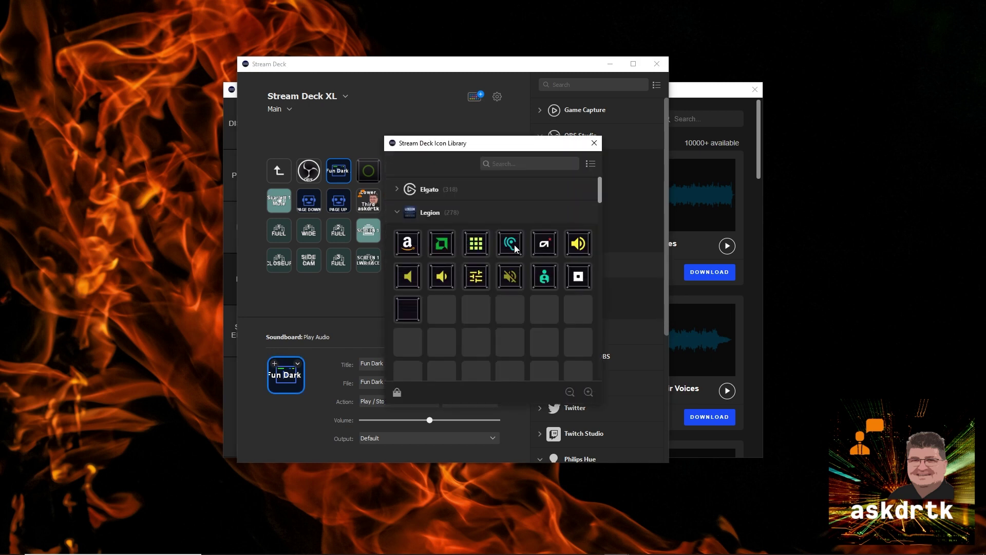
scroll(522, 282, down, 6)
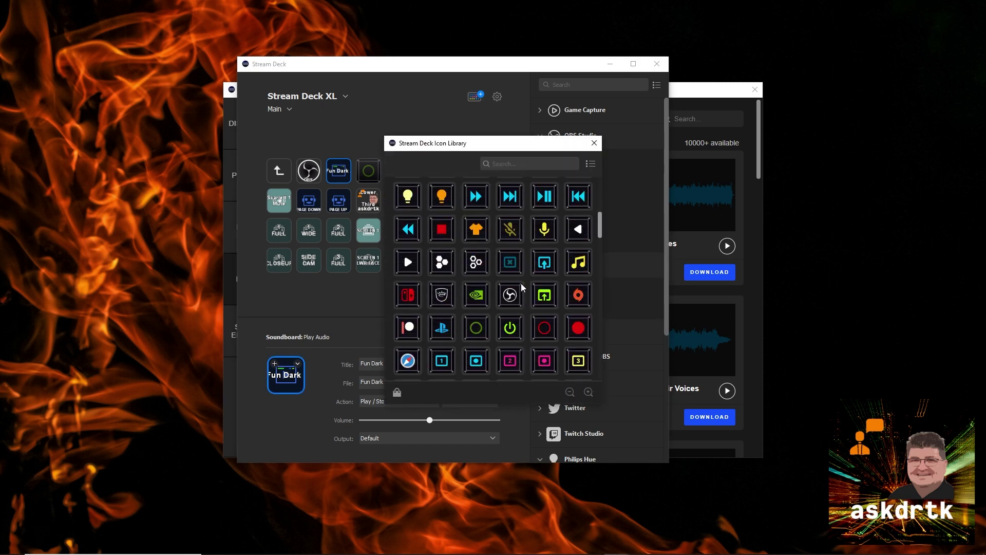
scroll(521, 284, down, 10)
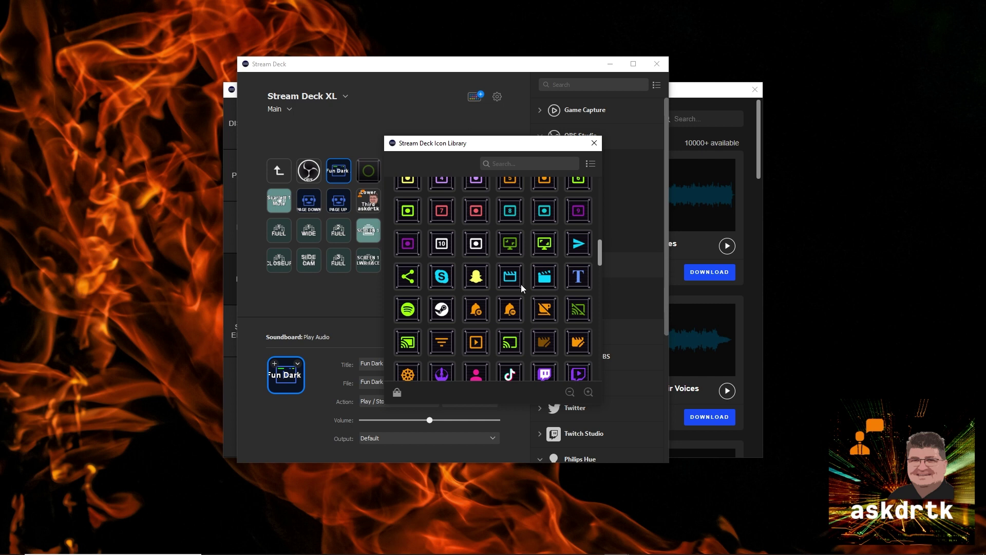
scroll(521, 288, down, 4)
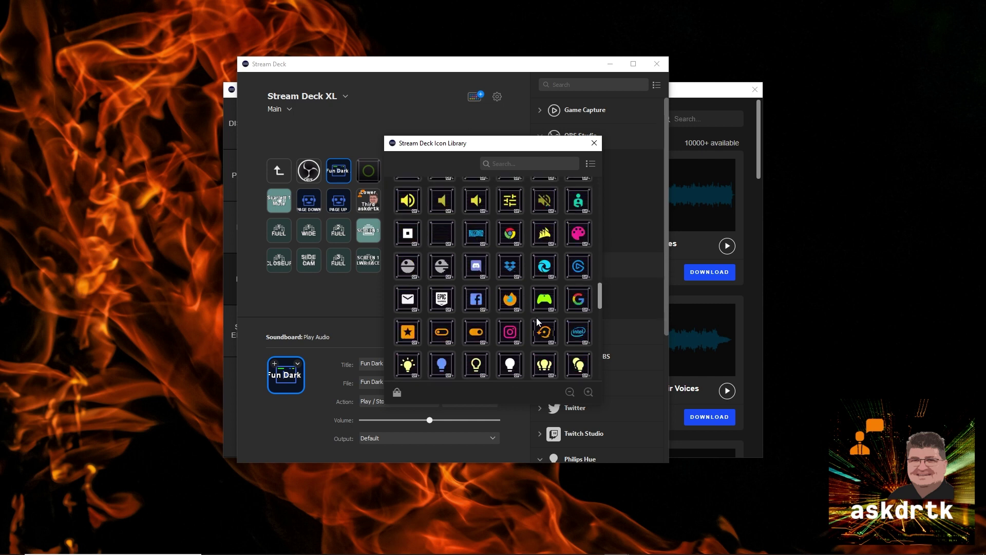
click(513, 365)
click(595, 143)
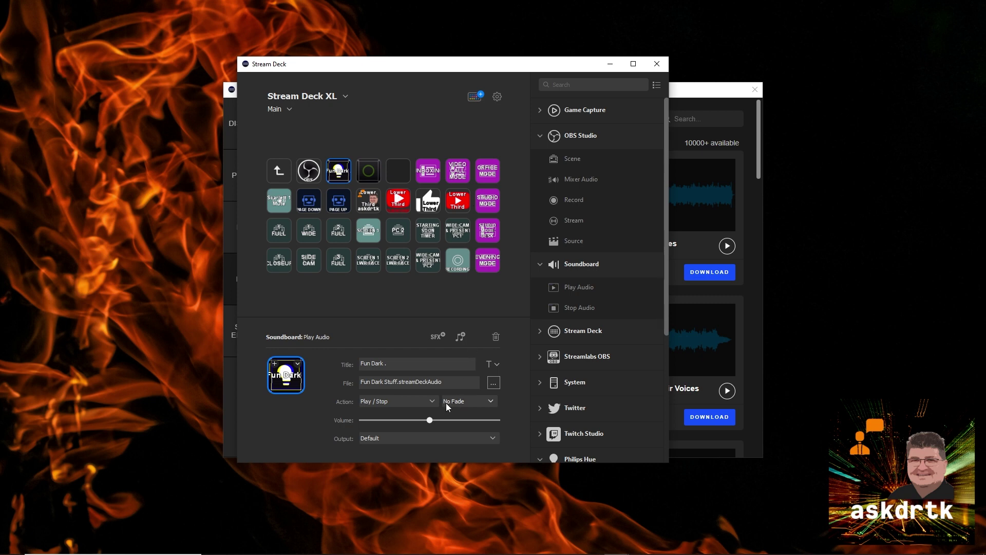
- Lower the key's playback volume to 48% and leave the audio output on Default
drag(430, 422, 425, 423)
click(491, 439)
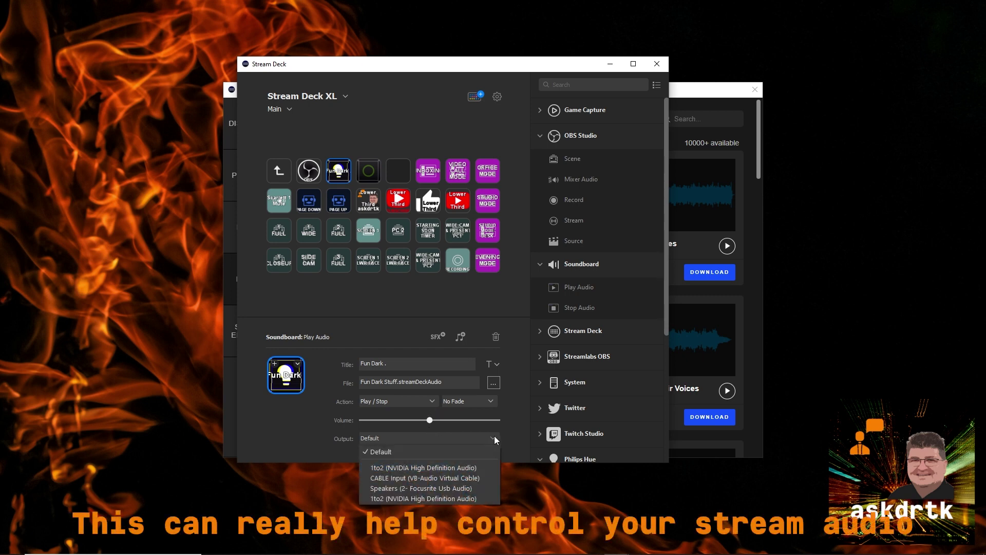
click(494, 436)
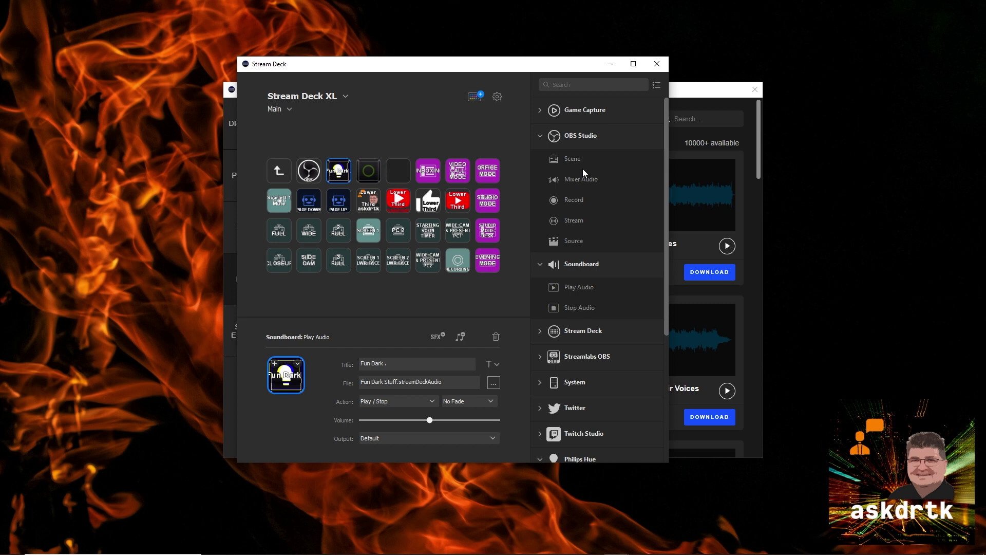
click(697, 94)
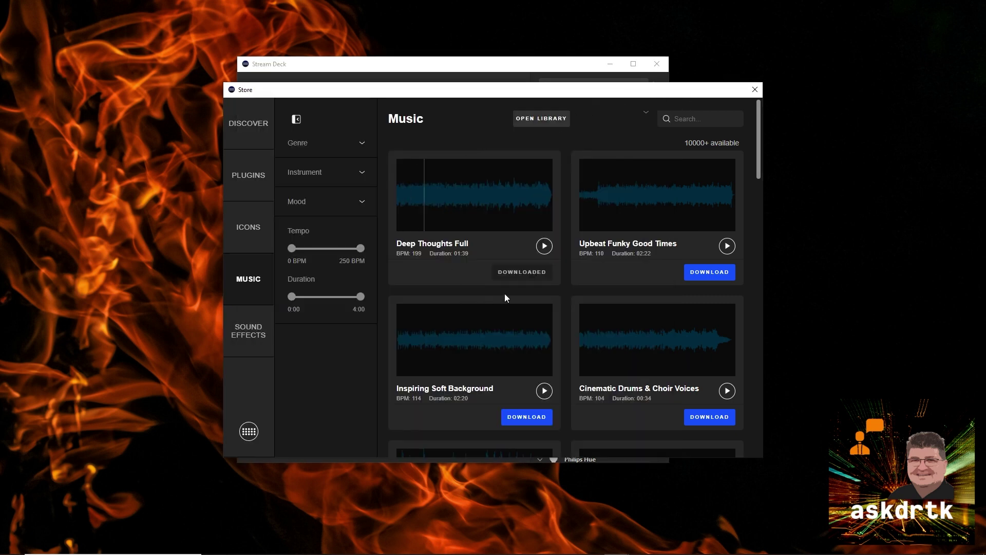
- Browse the Store's Sound Effects section, showing and then hiding its category list
click(252, 331)
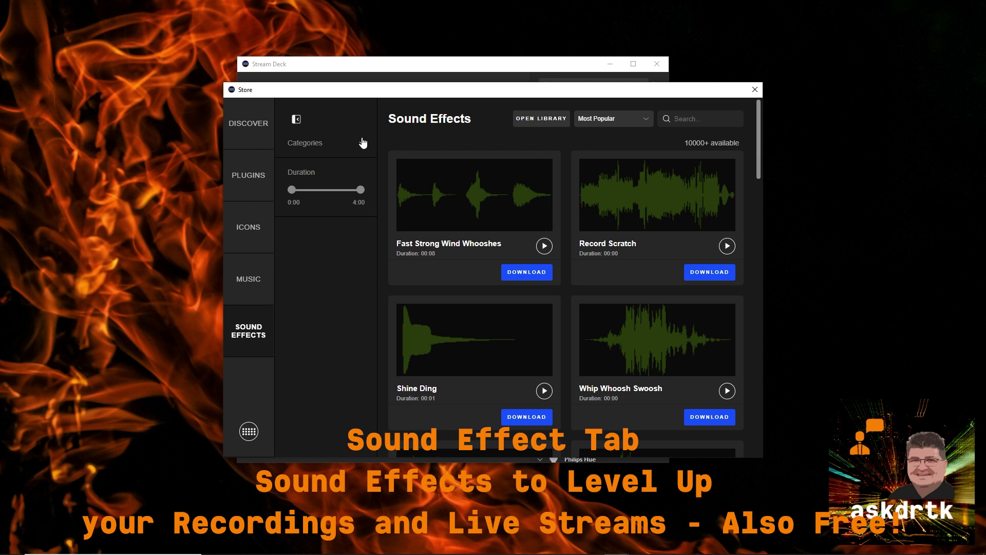
click(362, 142)
scroll(352, 275, down, 5)
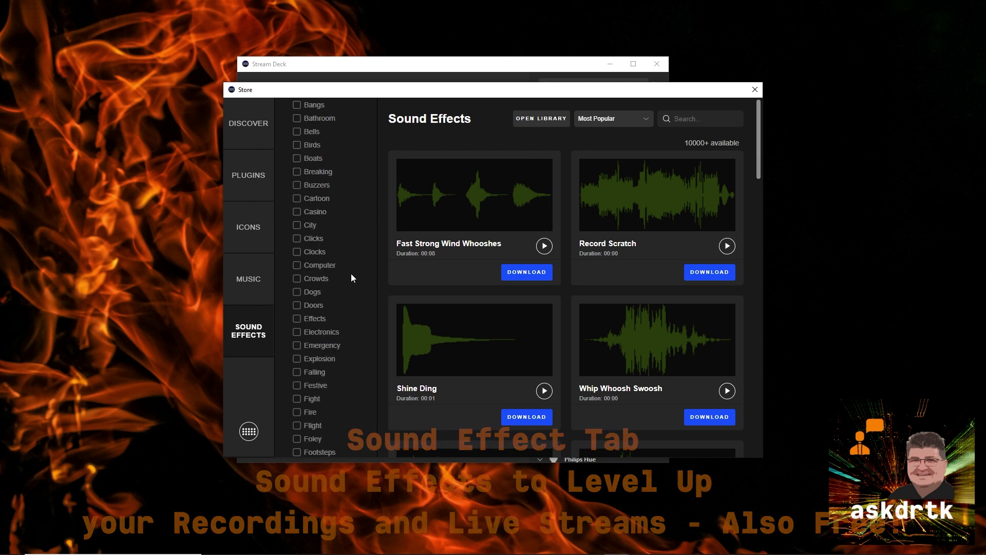
scroll(353, 276, up, 5)
click(362, 143)
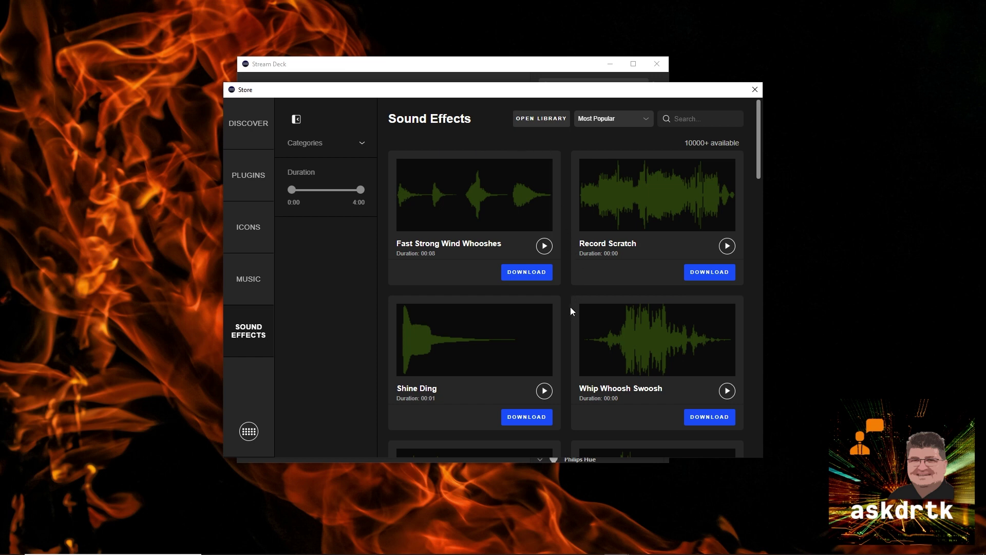
scroll(572, 311, down, 3)
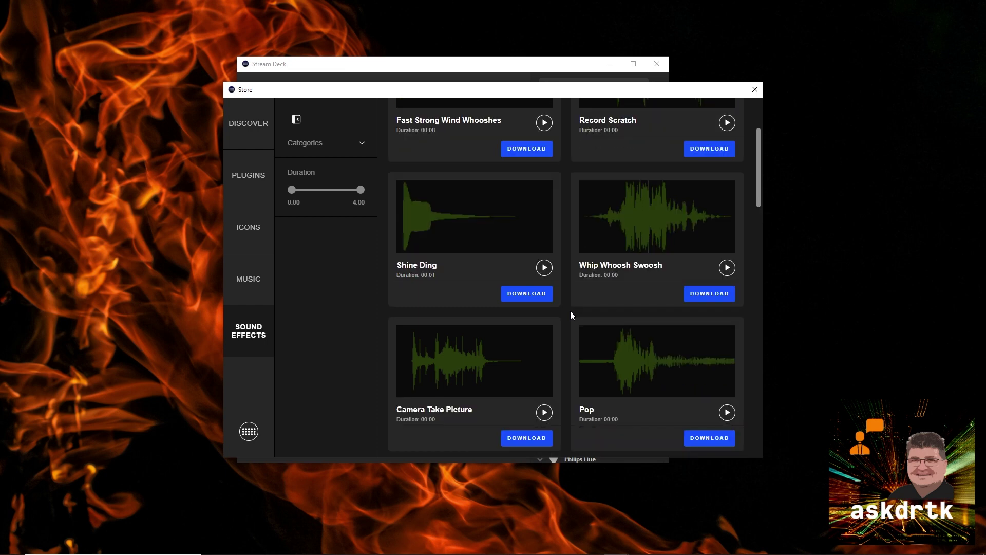
scroll(572, 311, up, 3)
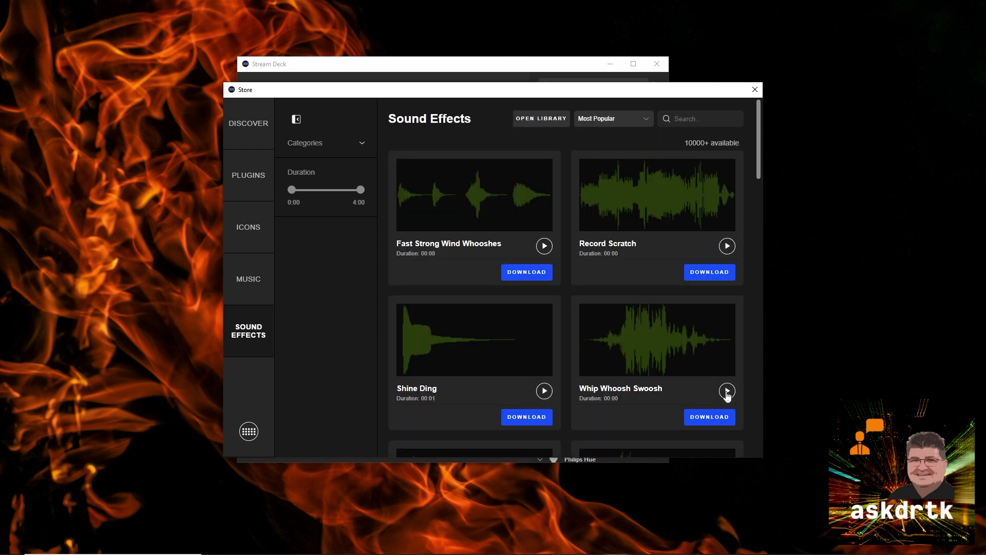
- Preview Whip Whoosh Swoosh and Record Scratch, then download Record Scratch
click(727, 392)
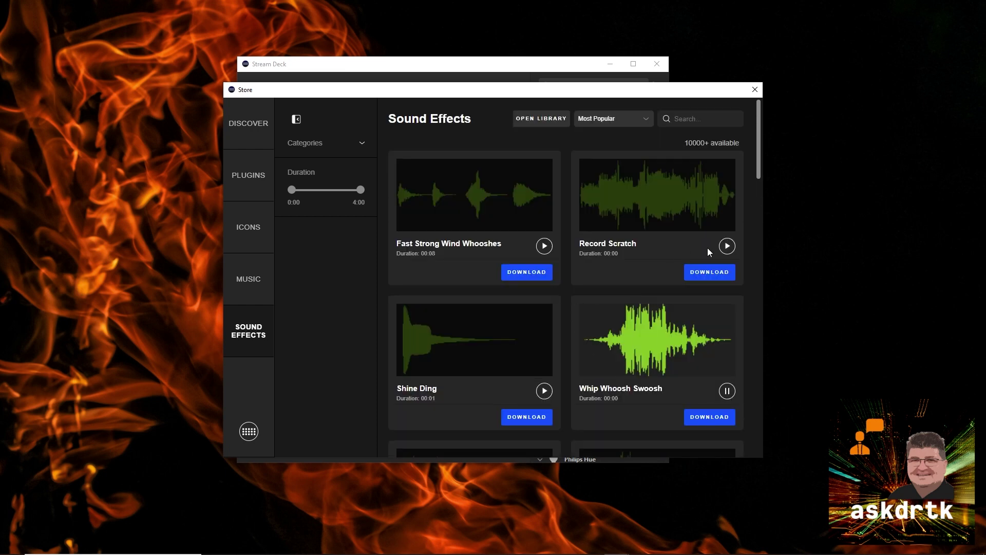
click(728, 246)
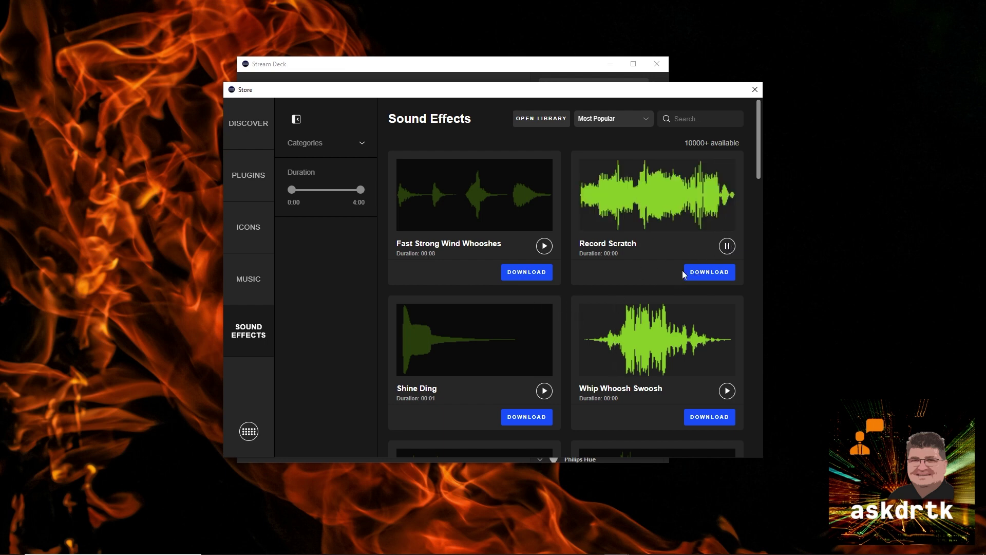
click(701, 274)
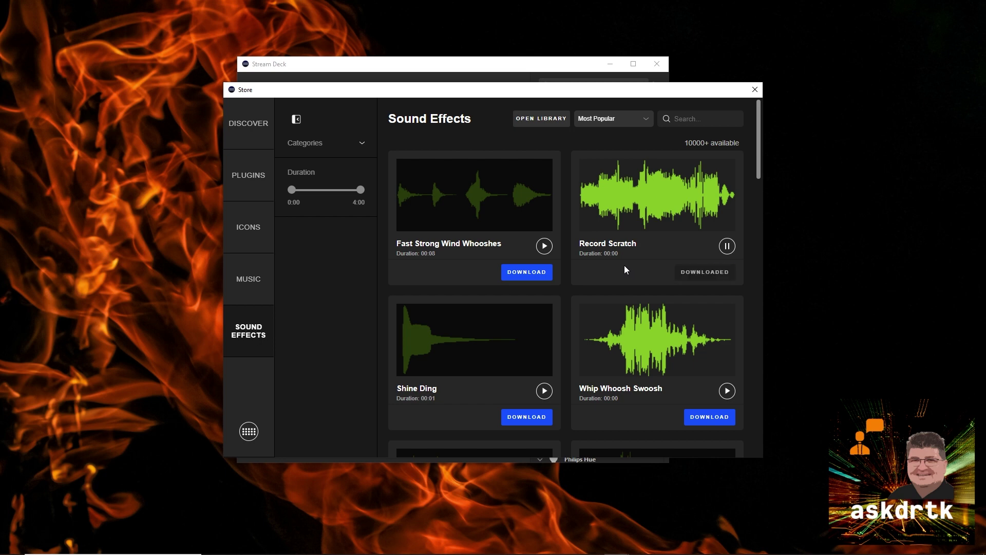
click(511, 69)
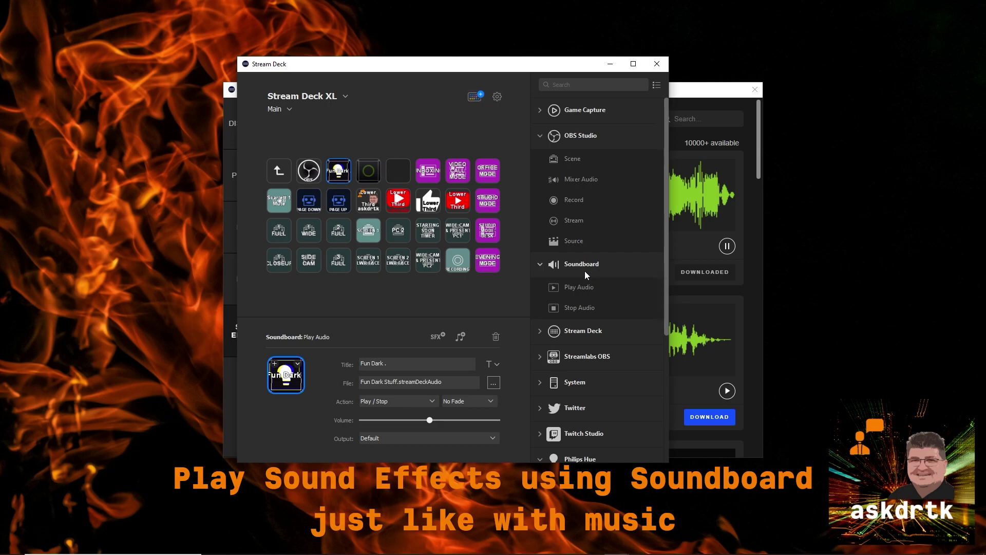